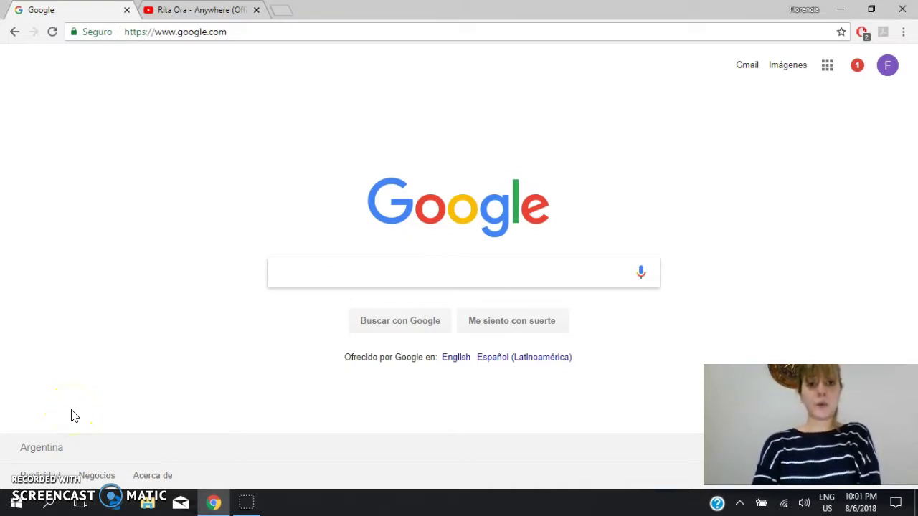
- Go to wirewax.com in Chrome by accepting the 'wire' address autocomplete
{"action": "left_click", "coordinate": [226, 33]}
{"action": "type", "text": "wire"}
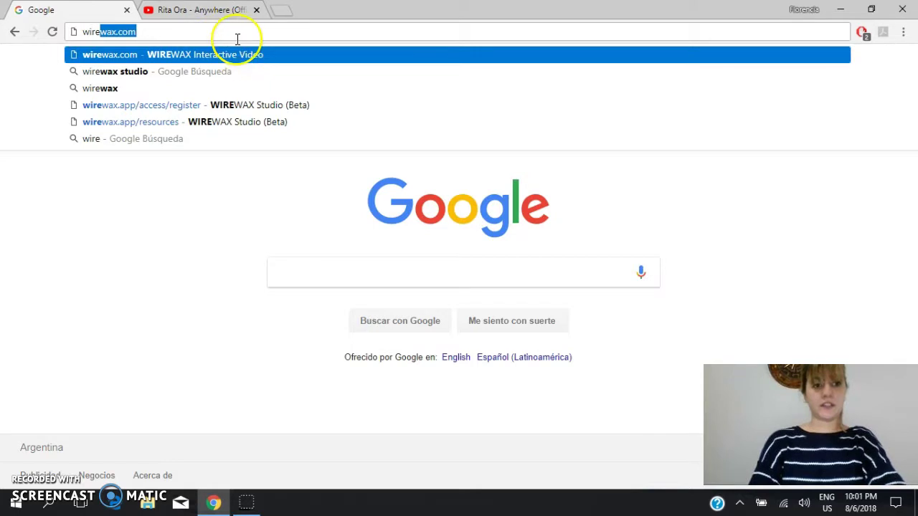
{"action": "key", "text": "Right"}
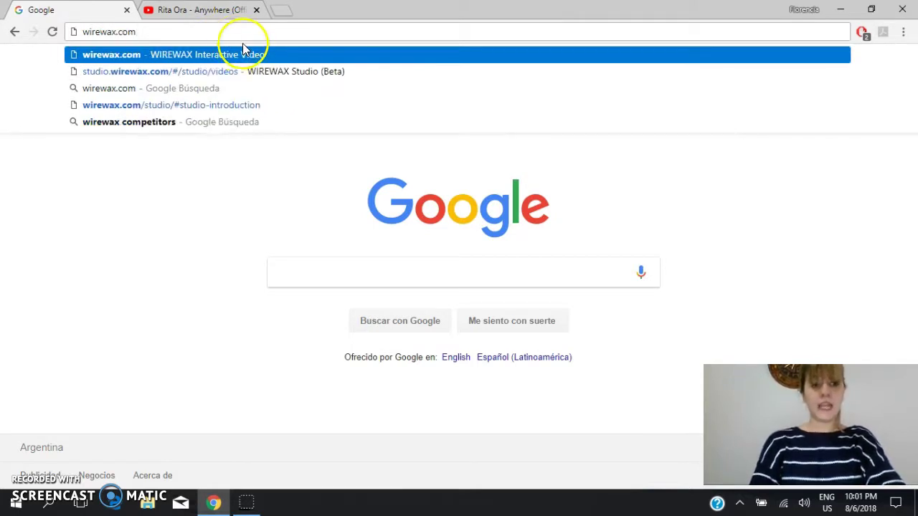
{"action": "key", "text": "Return"}
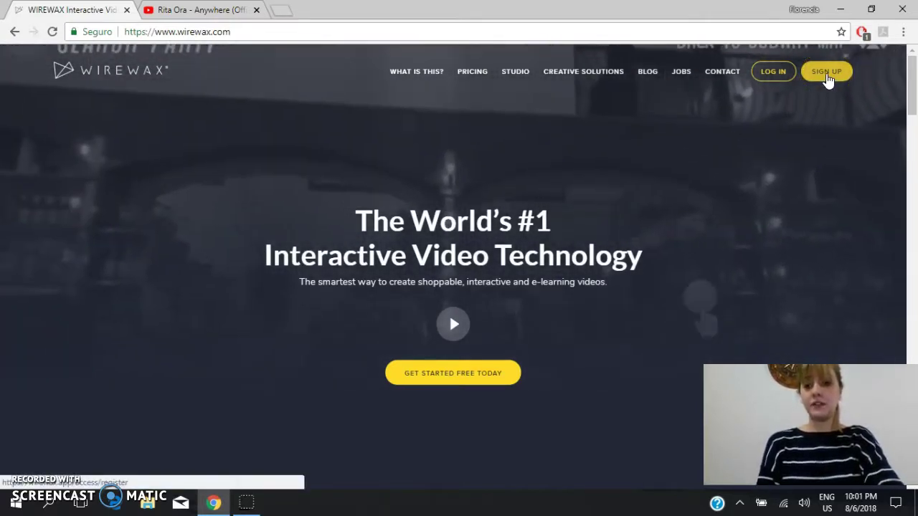
- Open the Studio SIGN UP form from the homepage and focus its email field
{"action": "left_click", "coordinate": [826, 75]}
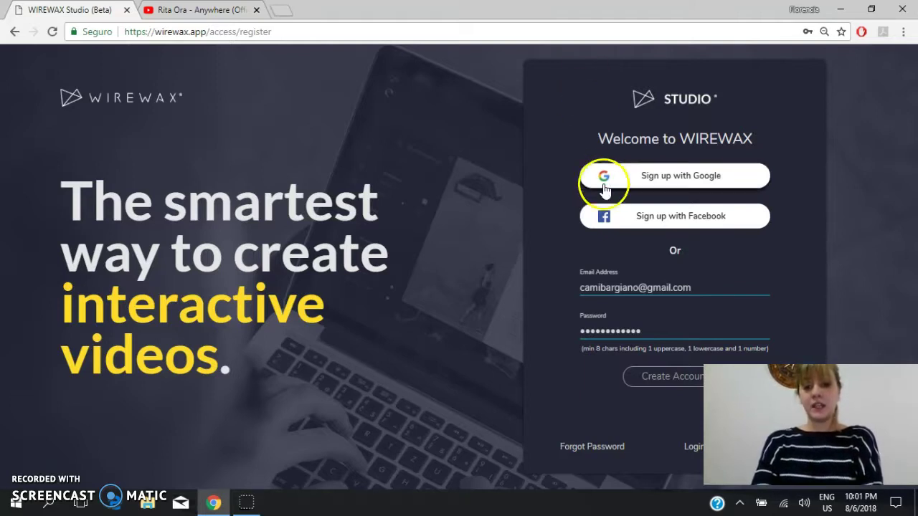
{"action": "left_click", "coordinate": [690, 289]}
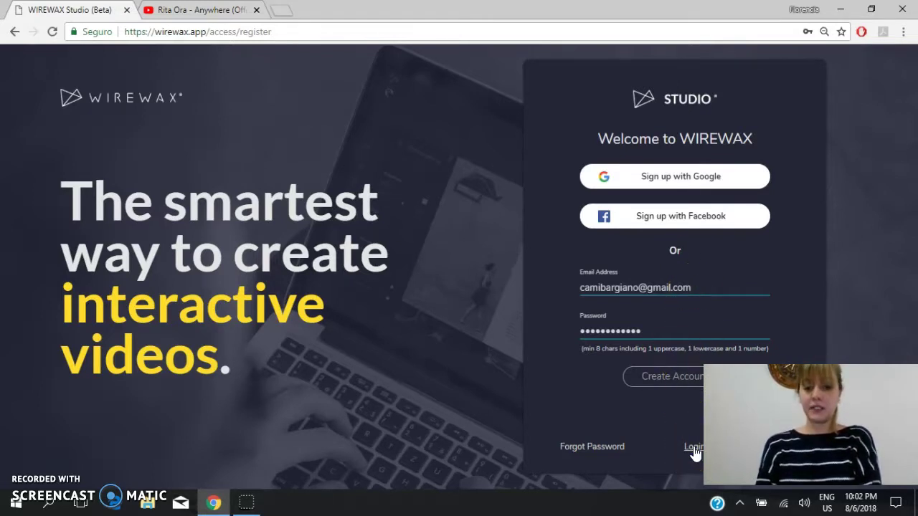
- Log in to the existing account with the saved email and password, then dismiss the trial notice
{"action": "left_click", "coordinate": [693, 447]}
{"action": "left_click", "coordinate": [667, 285]}
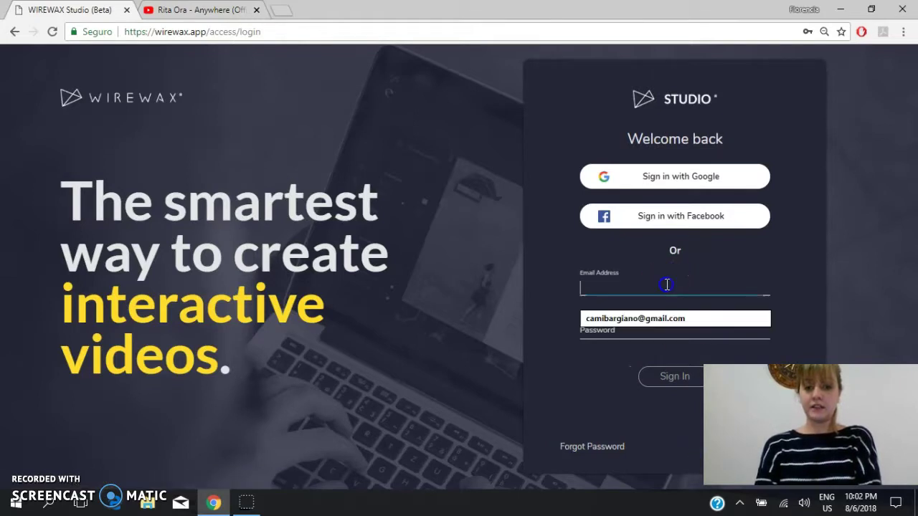
{"action": "left_click", "coordinate": [669, 315]}
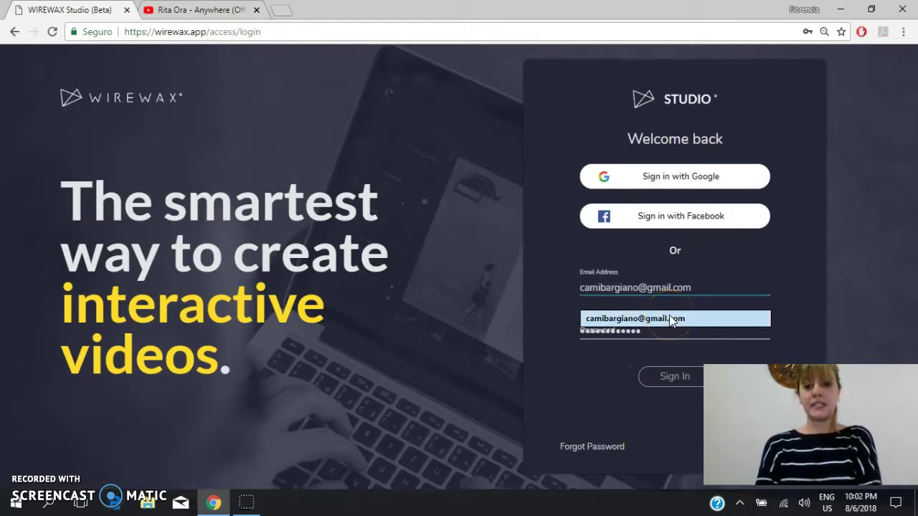
{"action": "left_click", "coordinate": [672, 377]}
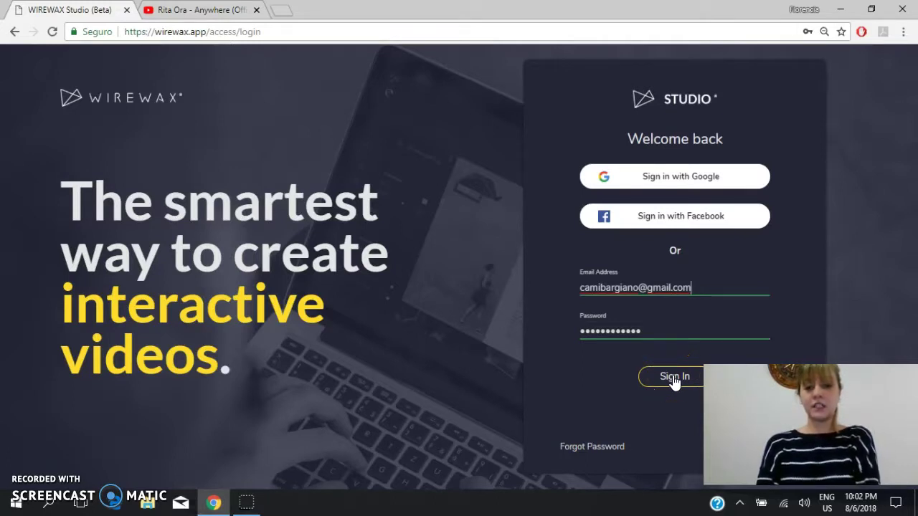
{"action": "left_click", "coordinate": [675, 378]}
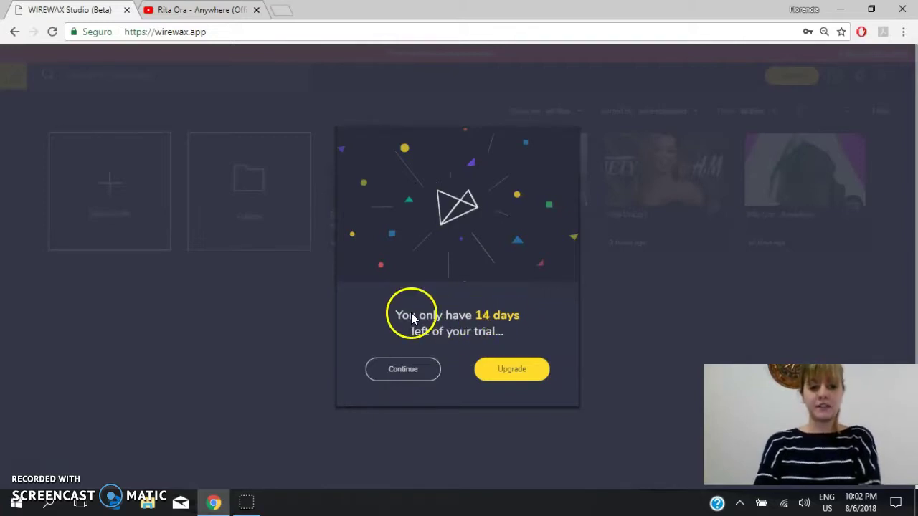
{"action": "left_click", "coordinate": [418, 371]}
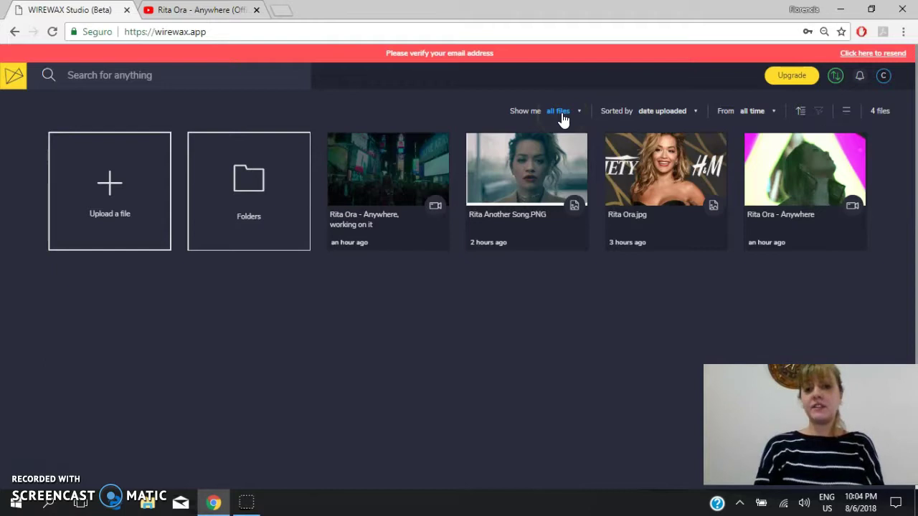
- Check the Sorted by choices, visit the empty Folders view, and return to the Home list
{"action": "left_click", "coordinate": [642, 115]}
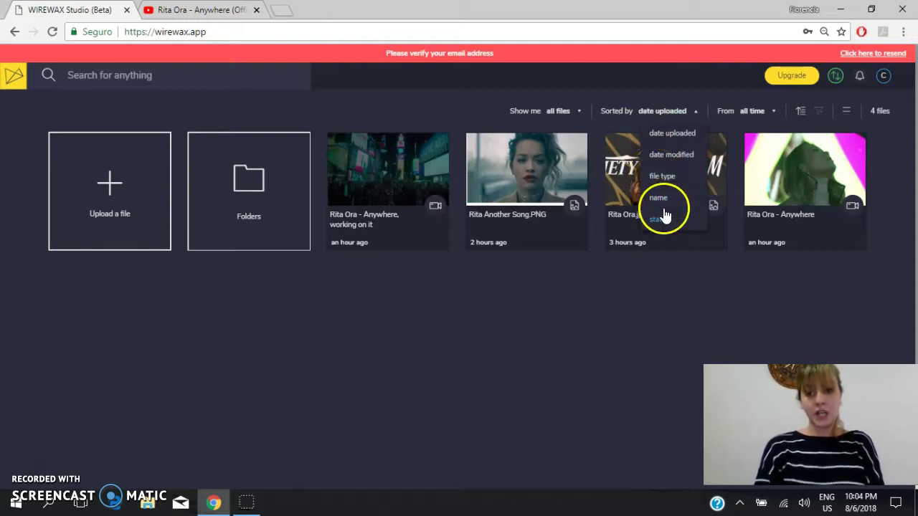
{"action": "left_click", "coordinate": [612, 328]}
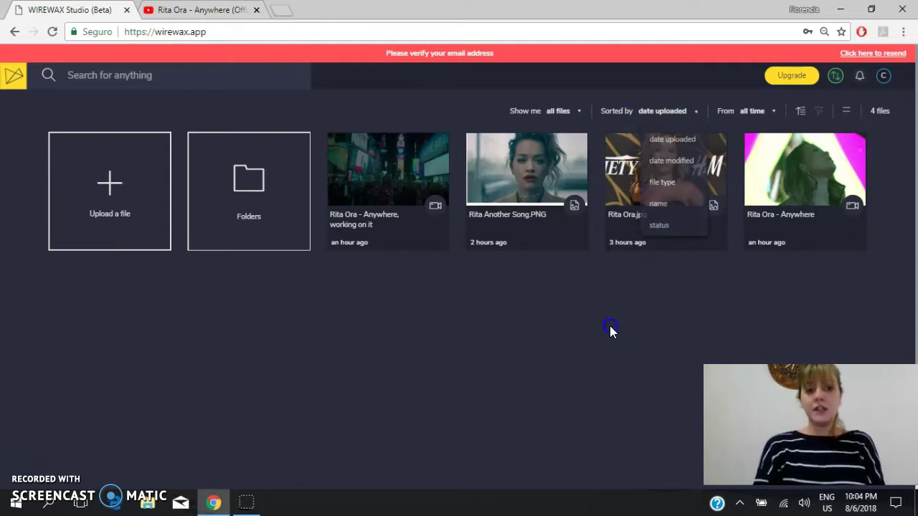
{"action": "left_click", "coordinate": [241, 191]}
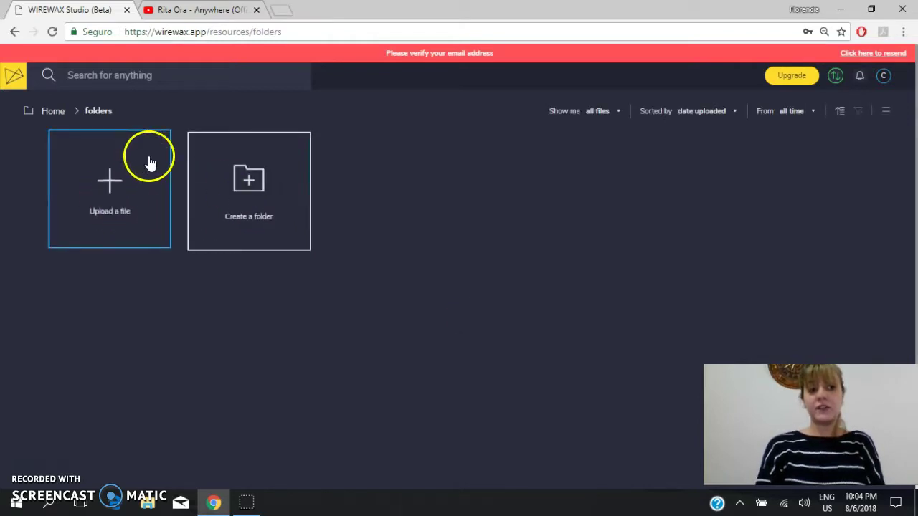
{"action": "left_click", "coordinate": [30, 113]}
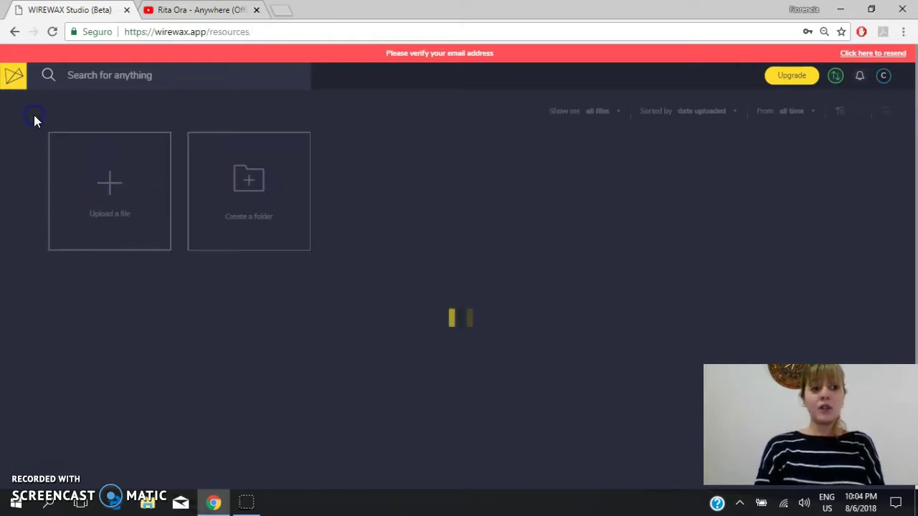
- Open the Upload a file panel and cancel the computer file picker without choosing anything
{"action": "left_click", "coordinate": [109, 199]}
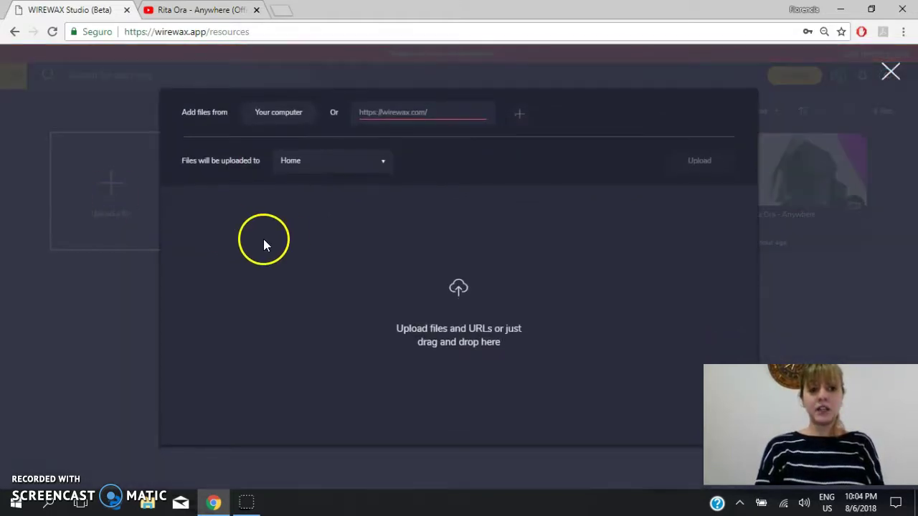
{"action": "left_click", "coordinate": [282, 125]}
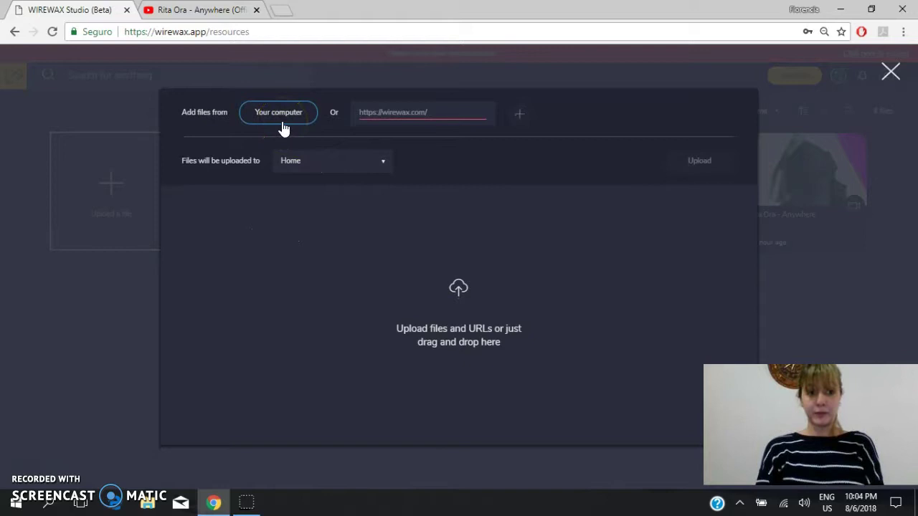
{"action": "left_click", "coordinate": [284, 118]}
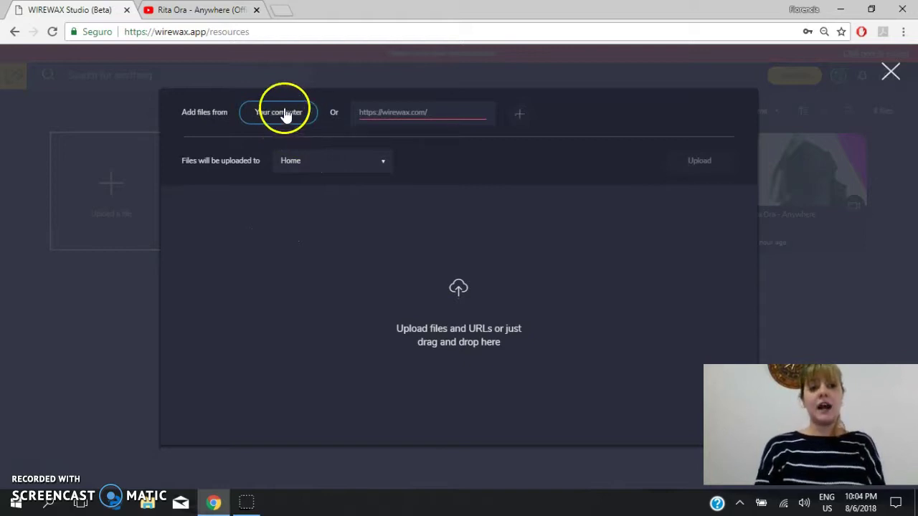
{"action": "left_click", "coordinate": [267, 117]}
{"action": "left_click", "coordinate": [293, 122]}
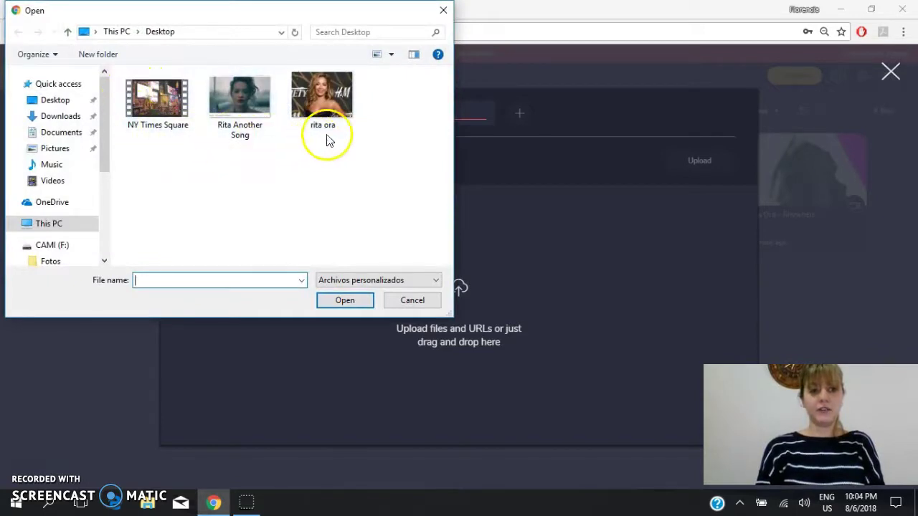
{"action": "left_click", "coordinate": [417, 57]}
{"action": "left_click", "coordinate": [442, 10]}
- Copy the Rita Ora Anywhere YouTube video's address from its browser tab
{"action": "left_click", "coordinate": [419, 113]}
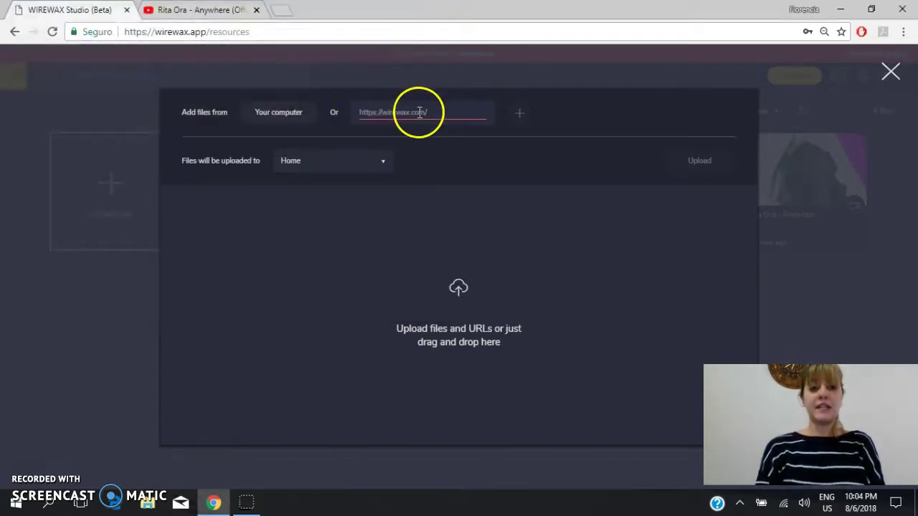
{"action": "left_click", "coordinate": [409, 117]}
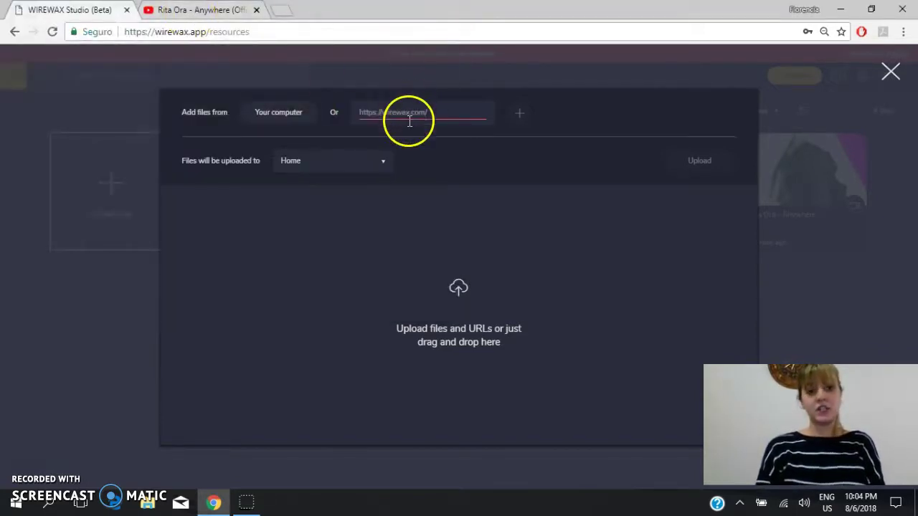
{"action": "left_click", "coordinate": [219, 9]}
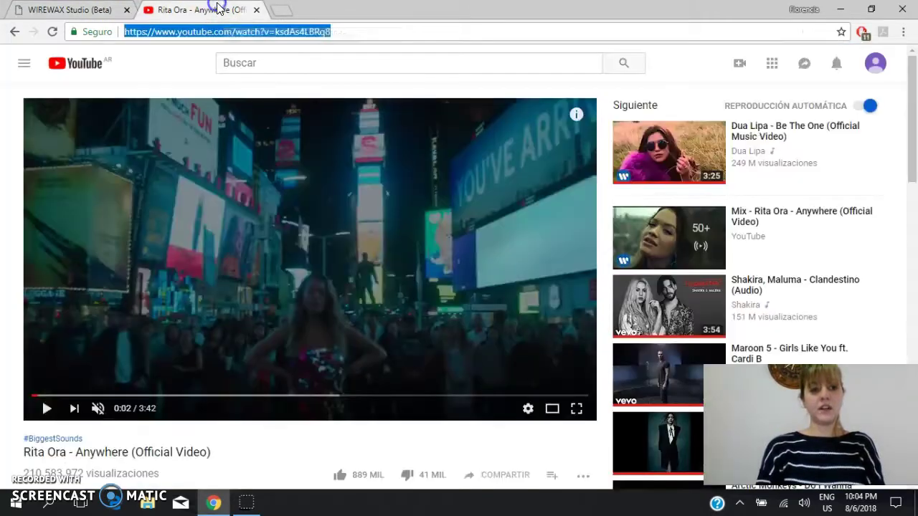
{"action": "right_click", "coordinate": [279, 31]}
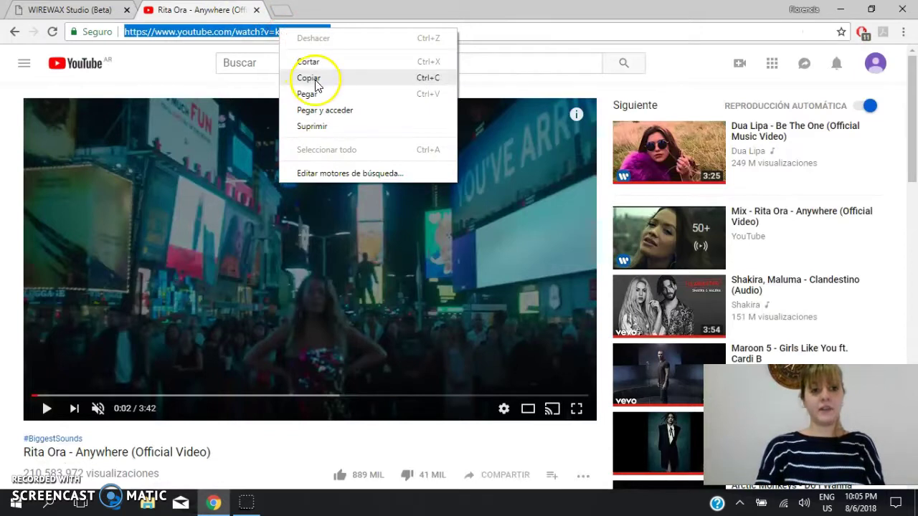
{"action": "left_click", "coordinate": [313, 78]}
- Paste the YouTube link into the URL field, queue it to Home, and upload it
{"action": "left_click", "coordinate": [69, 9]}
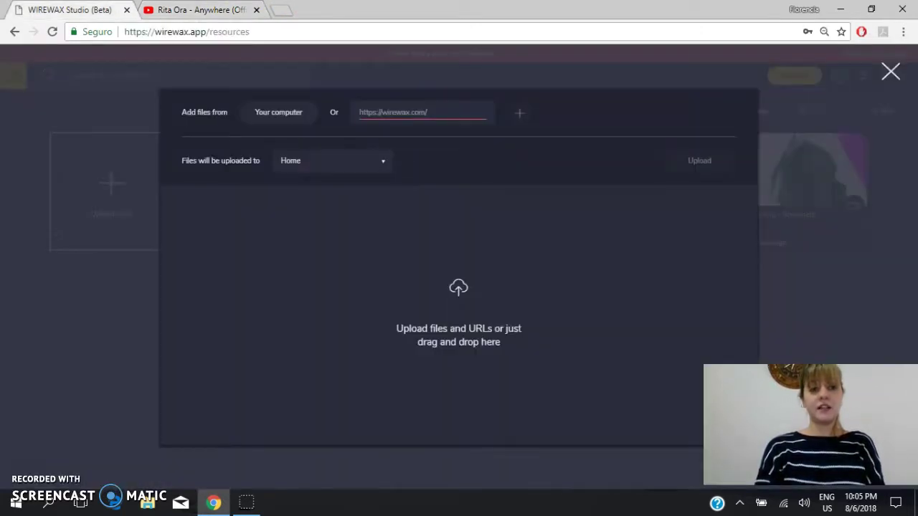
{"action": "left_click", "coordinate": [418, 112]}
{"action": "right_click", "coordinate": [418, 113]}
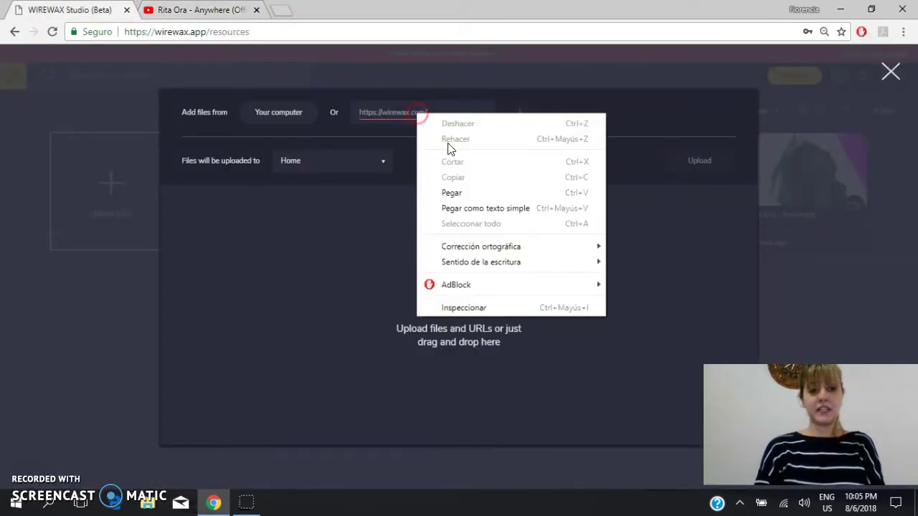
{"action": "left_click", "coordinate": [467, 193]}
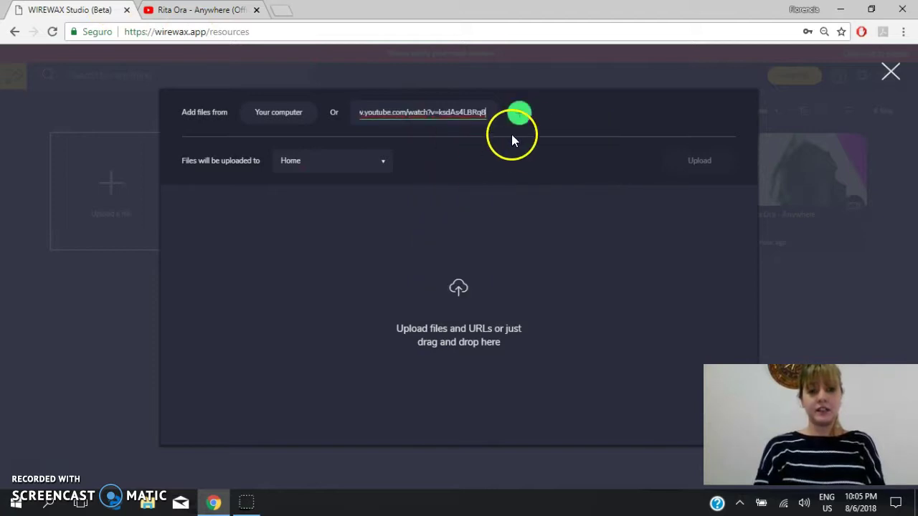
{"action": "left_click", "coordinate": [519, 113]}
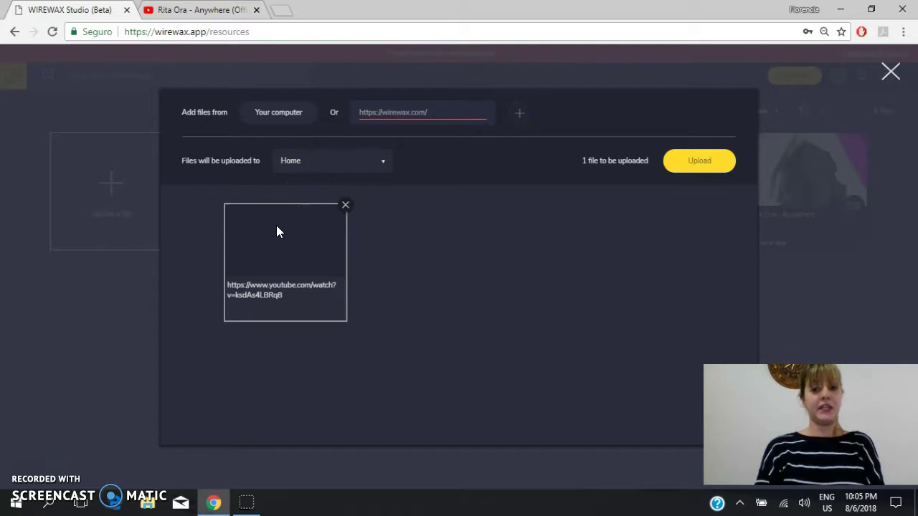
{"action": "left_click", "coordinate": [401, 227]}
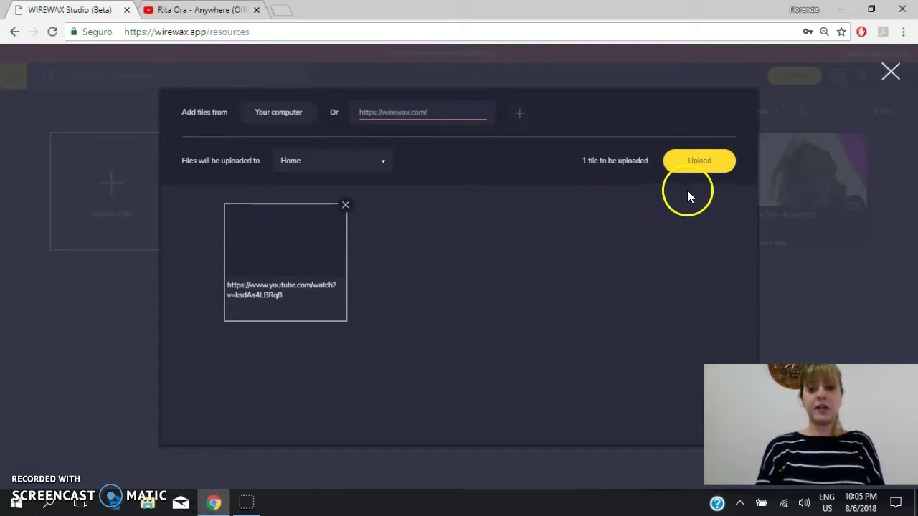
{"action": "left_click", "coordinate": [697, 159]}
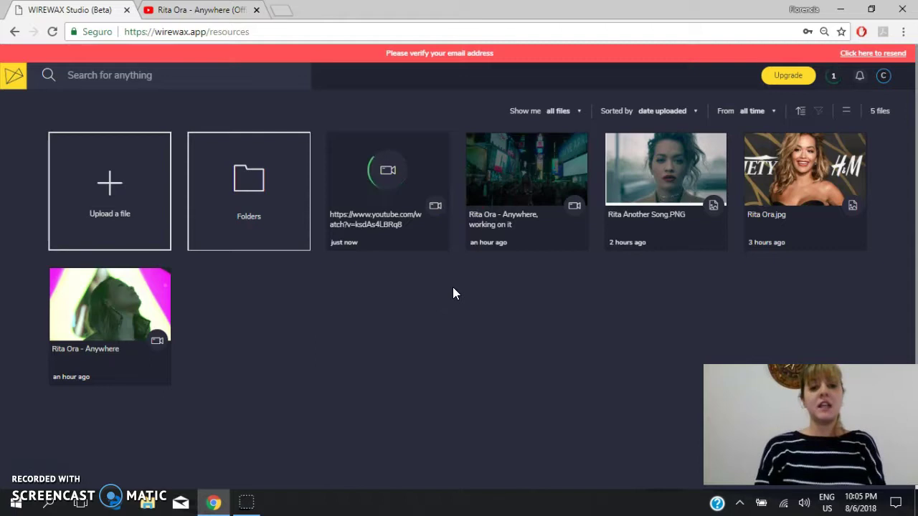
- Look at the processing upload's options menu, then select the 'Rita Ora - Anywhere, working on it' card
{"action": "mouse_move", "coordinate": [440, 235]}
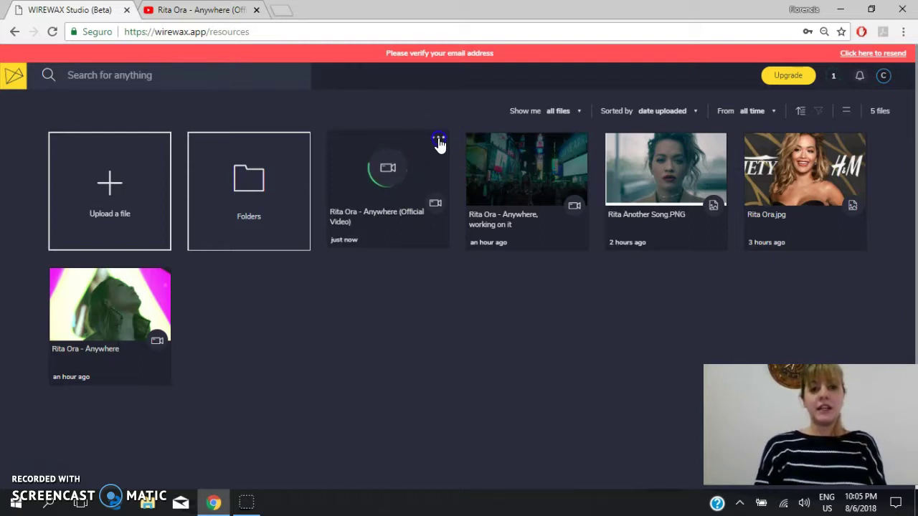
{"action": "left_click", "coordinate": [439, 140]}
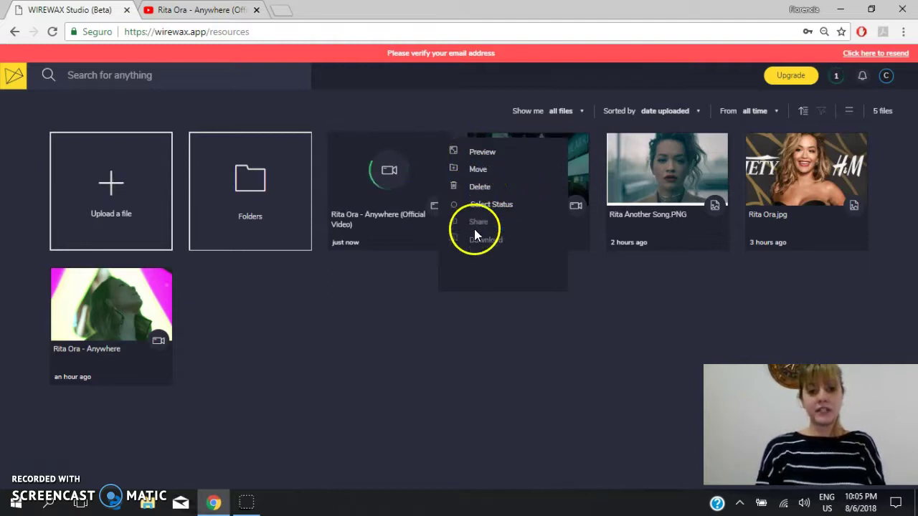
{"action": "left_click", "coordinate": [560, 365]}
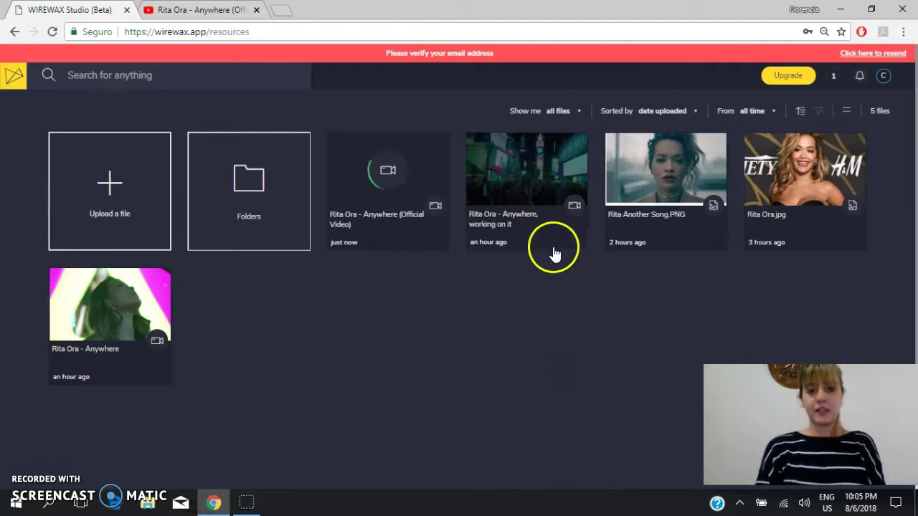
{"action": "left_click", "coordinate": [529, 197]}
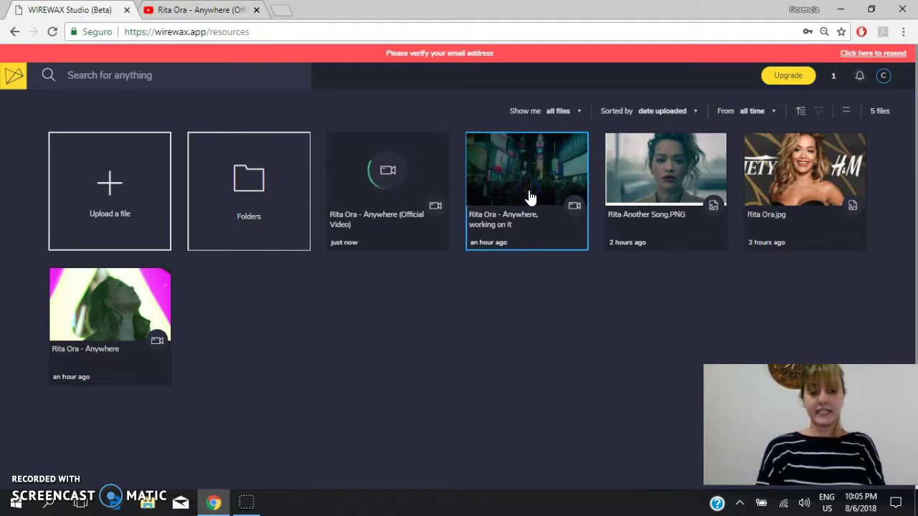
- Open 'Rita Ora - Anywhere, working on it' in the editor from its details panel
{"action": "left_click", "coordinate": [529, 197]}
{"action": "left_click", "coordinate": [435, 175]}
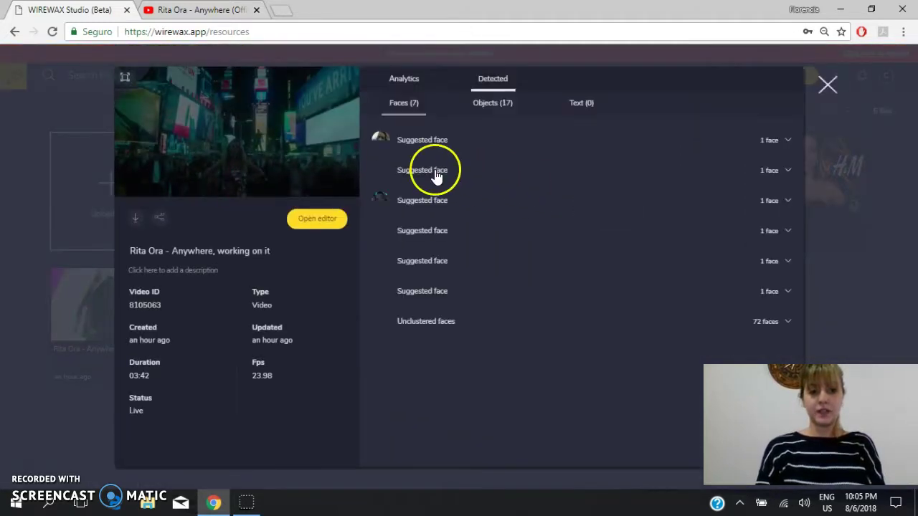
{"action": "left_click", "coordinate": [329, 230]}
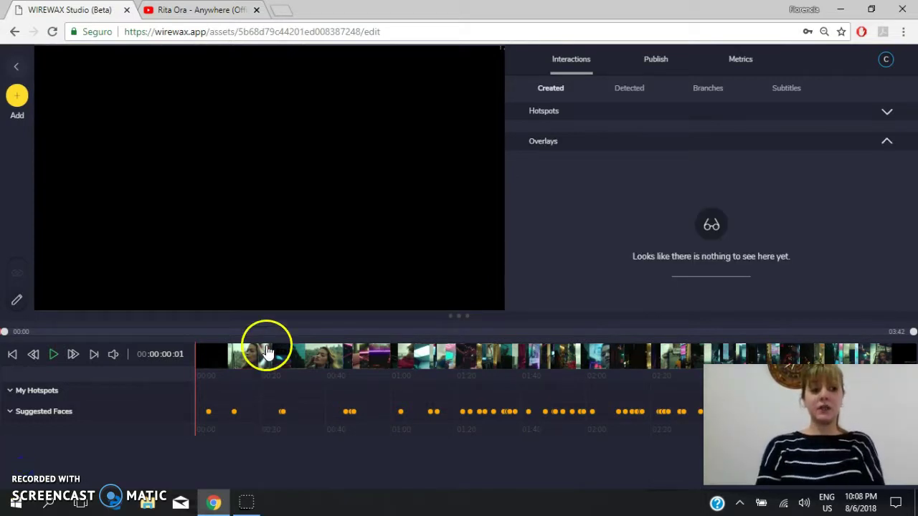
- Play the video from the start and pause it at 00:00:03:19
{"action": "left_click", "coordinate": [53, 357]}
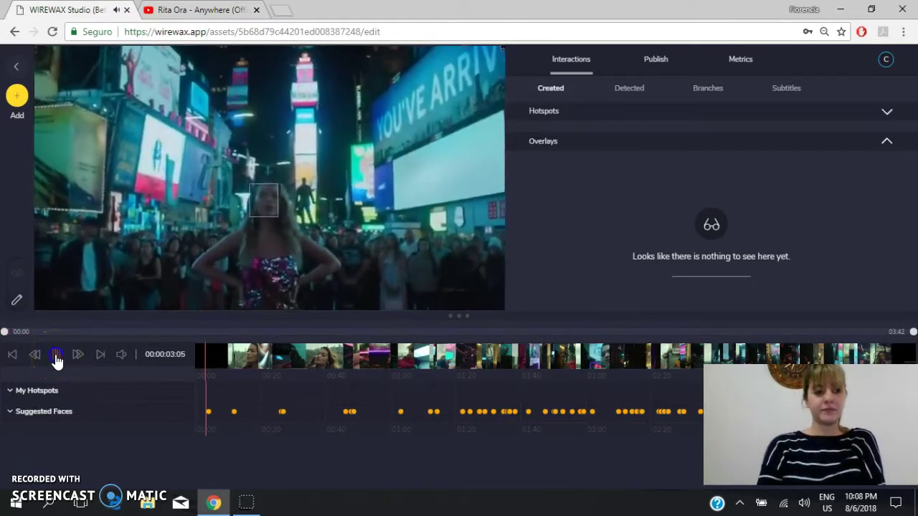
{"action": "left_click", "coordinate": [57, 358]}
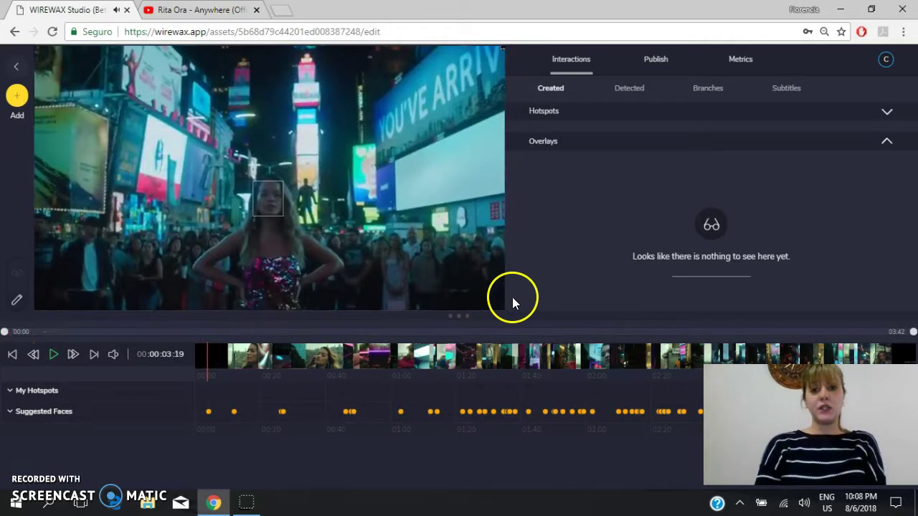
{"action": "left_click", "coordinate": [625, 99]}
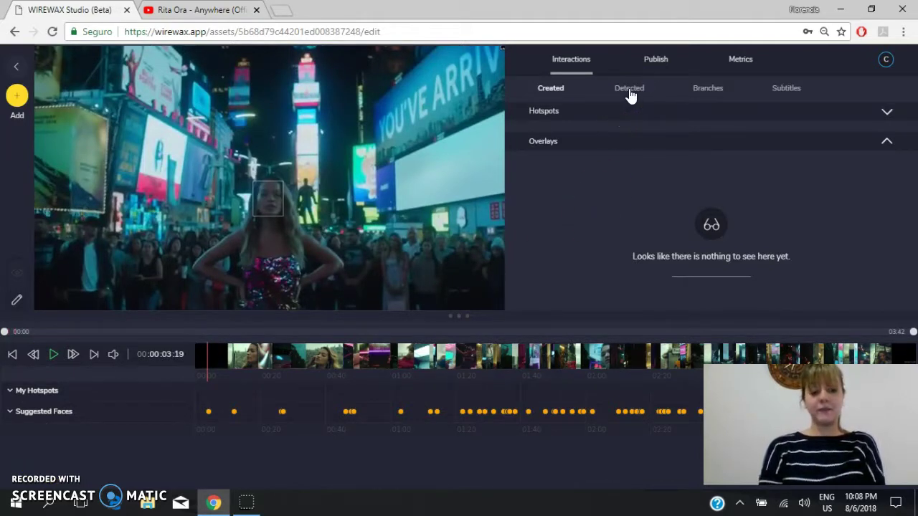
- Browse the Detected faces and Objects (17) lists, then expand the first suggested face
{"action": "left_click", "coordinate": [629, 95]}
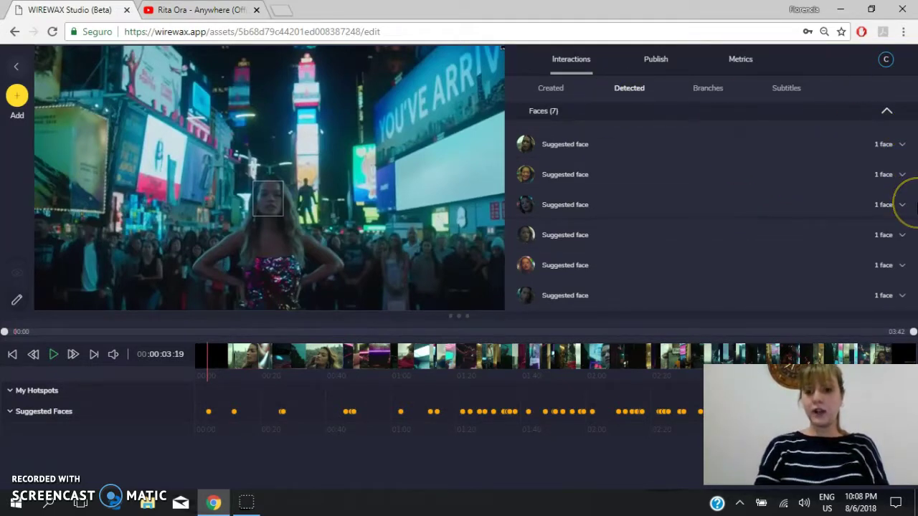
{"action": "scroll", "coordinate": [717, 215], "scroll_direction": "down", "scroll_amount": 1}
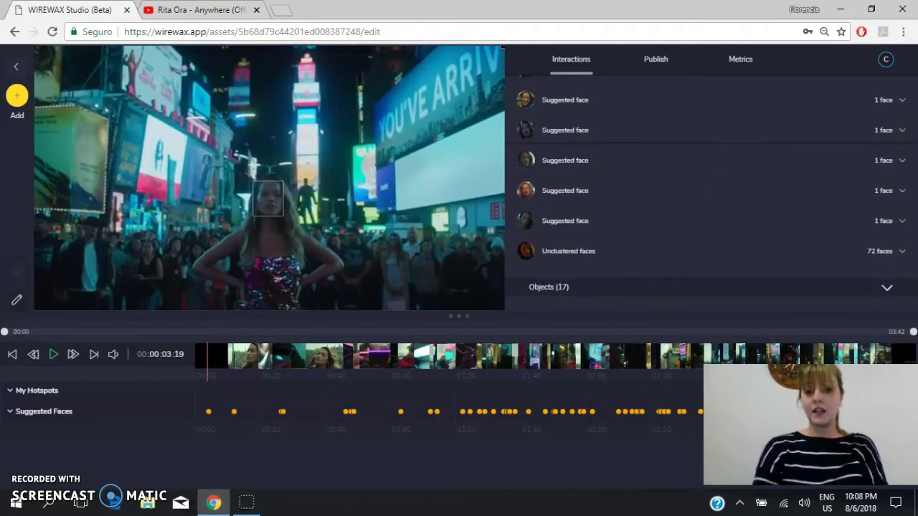
{"action": "left_click", "coordinate": [891, 296]}
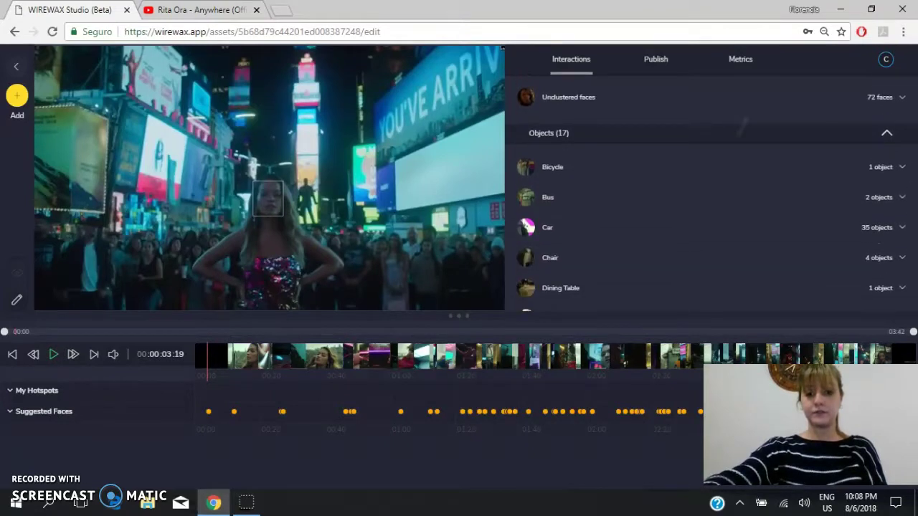
{"action": "scroll", "coordinate": [640, 235], "scroll_direction": "down", "scroll_amount": 1}
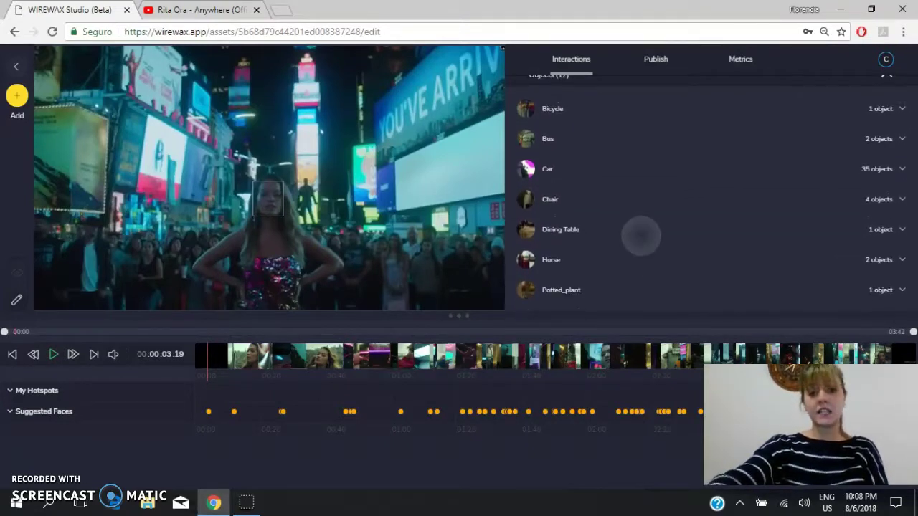
{"action": "scroll", "coordinate": [640, 234], "scroll_direction": "up", "scroll_amount": 1}
{"action": "scroll", "coordinate": [639, 265], "scroll_direction": "up", "scroll_amount": 5}
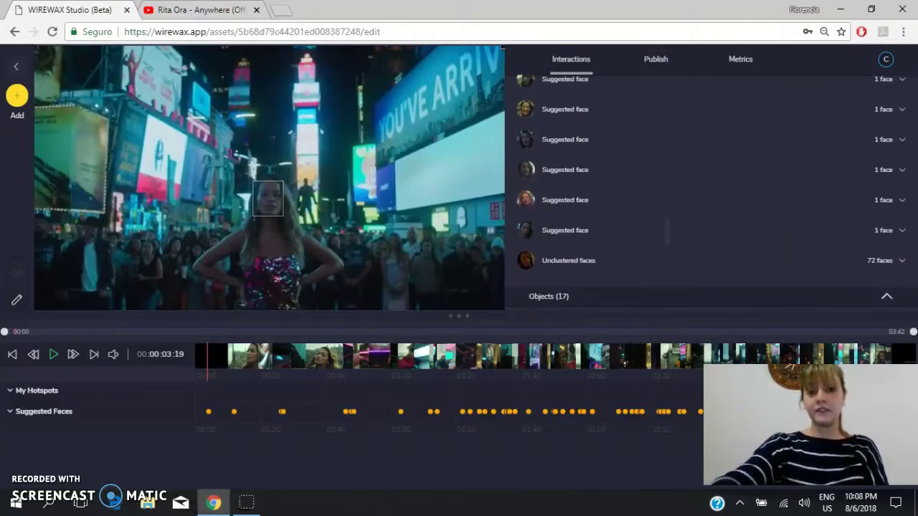
{"action": "left_click", "coordinate": [890, 137]}
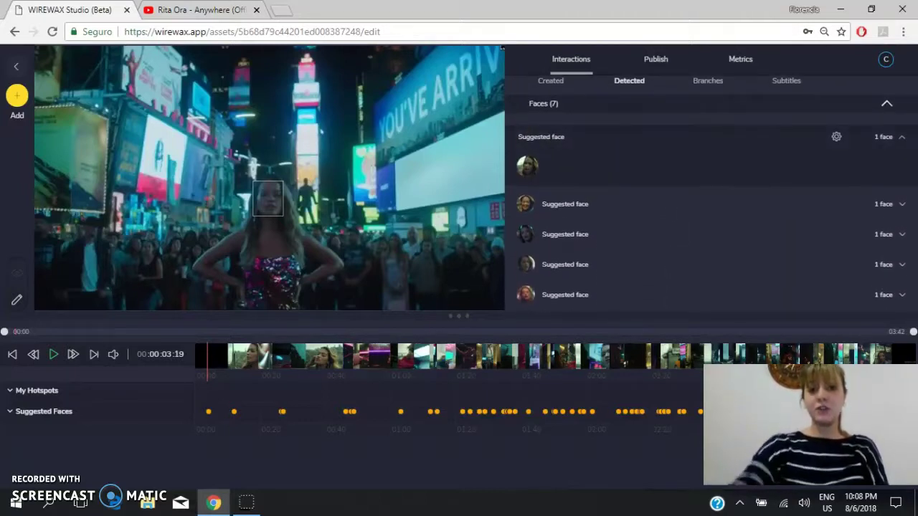
- Make the suggested face a hotspot and create a new hotspot type named 'Rita' for it
{"action": "left_click", "coordinate": [528, 166]}
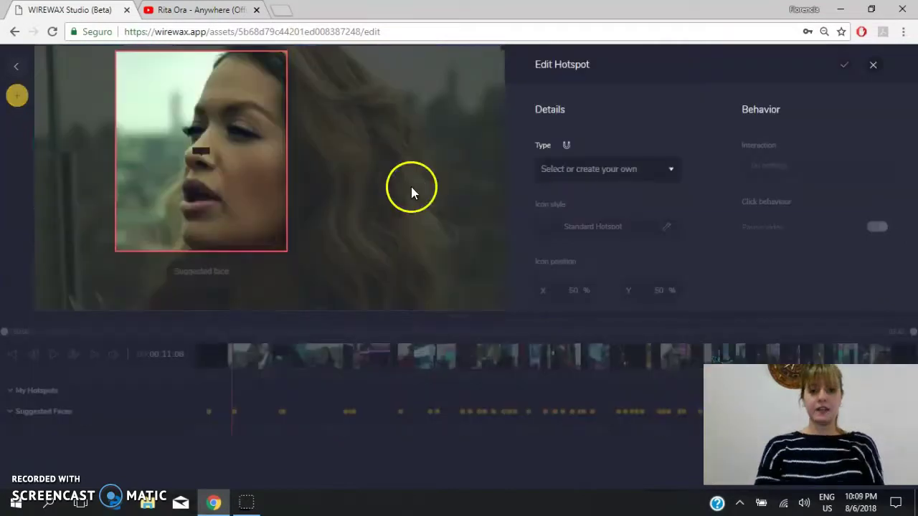
{"action": "left_click", "coordinate": [560, 174]}
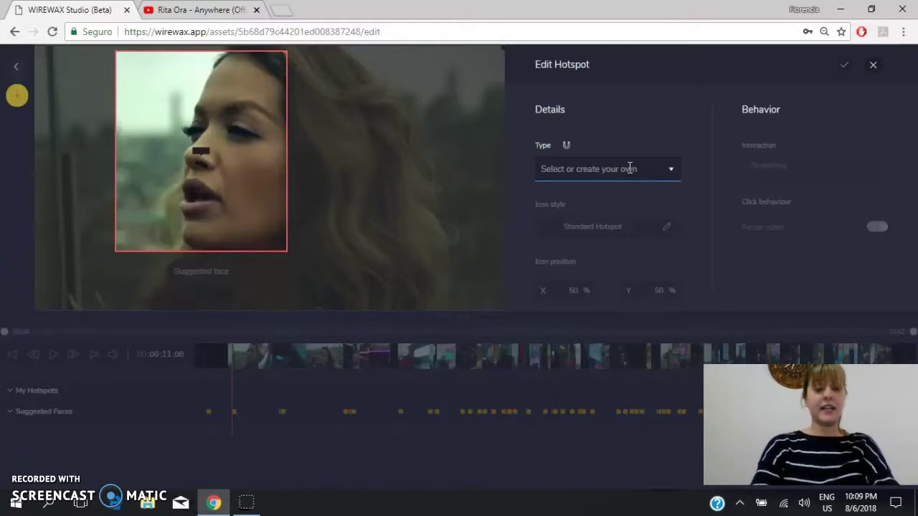
{"action": "type", "text": "Rita"}
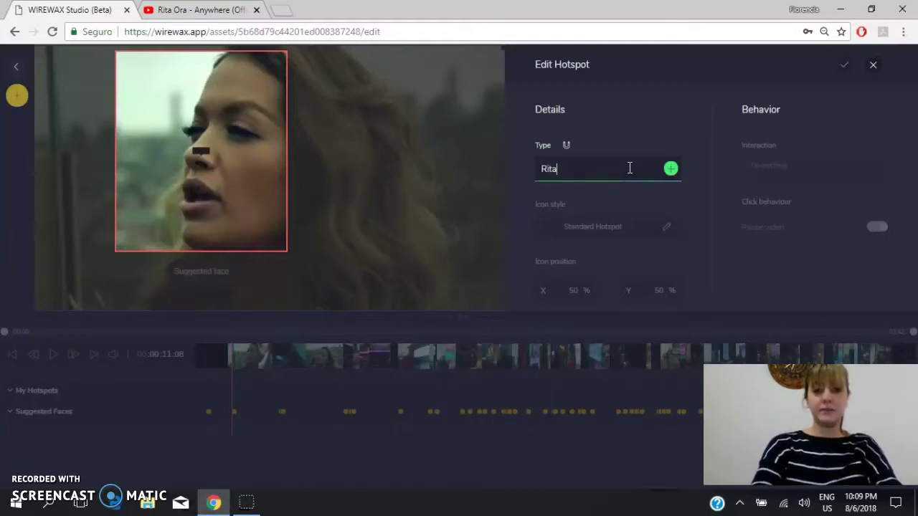
{"action": "left_click", "coordinate": [673, 169]}
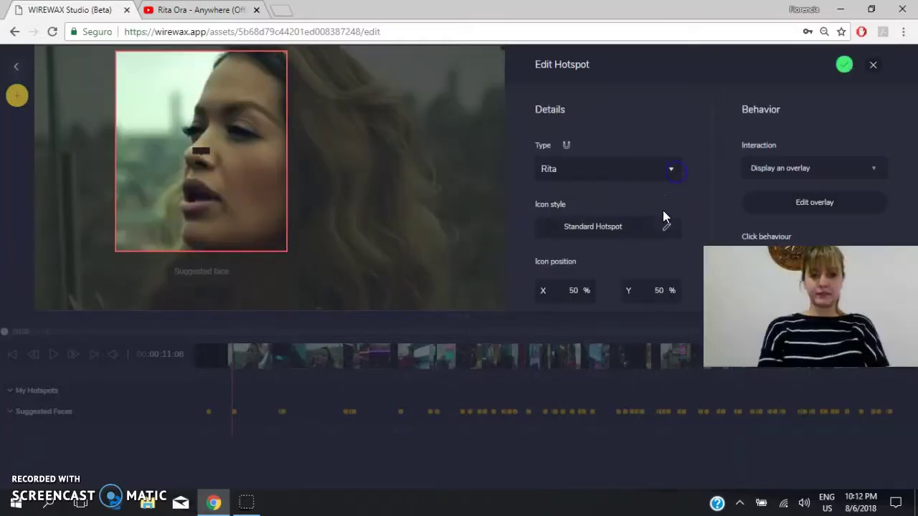
{"action": "left_click", "coordinate": [667, 227]}
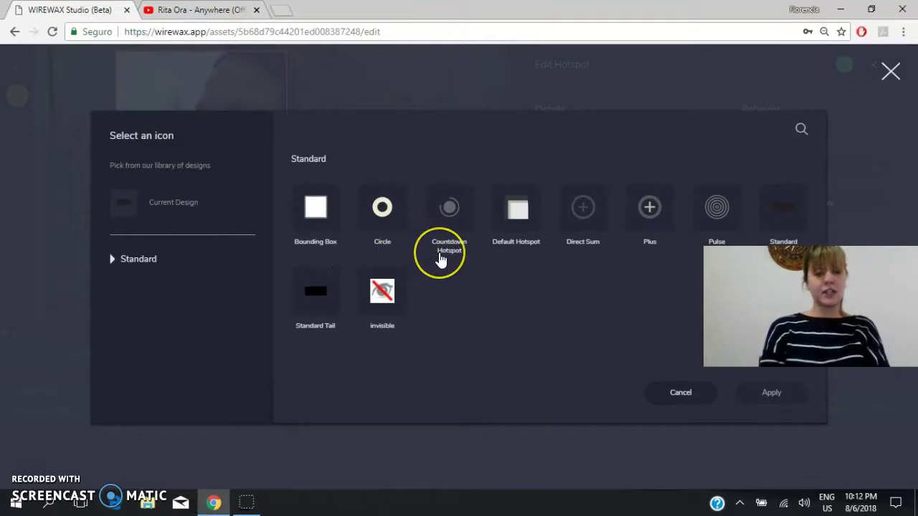
- After previewing Default, Countdown and Circle icons, apply Bounding Box to all hotspots
{"action": "left_click", "coordinate": [500, 248]}
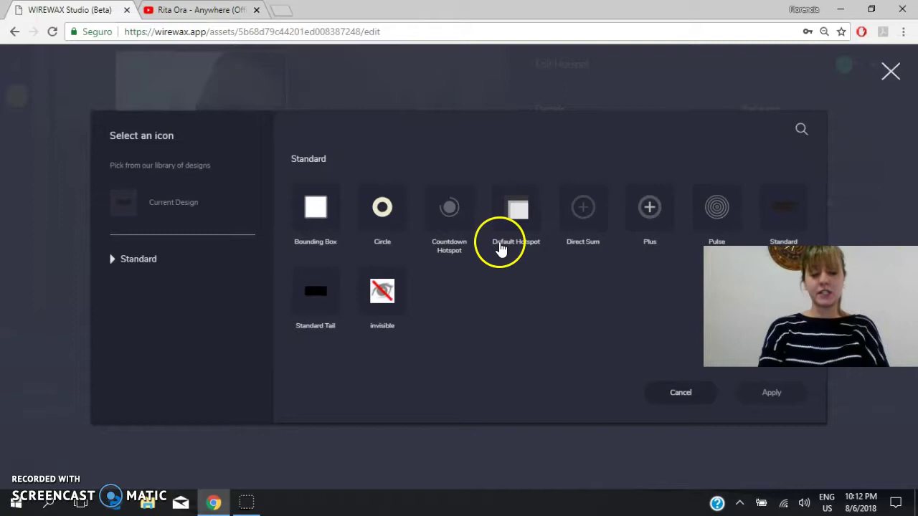
{"action": "left_click", "coordinate": [448, 256]}
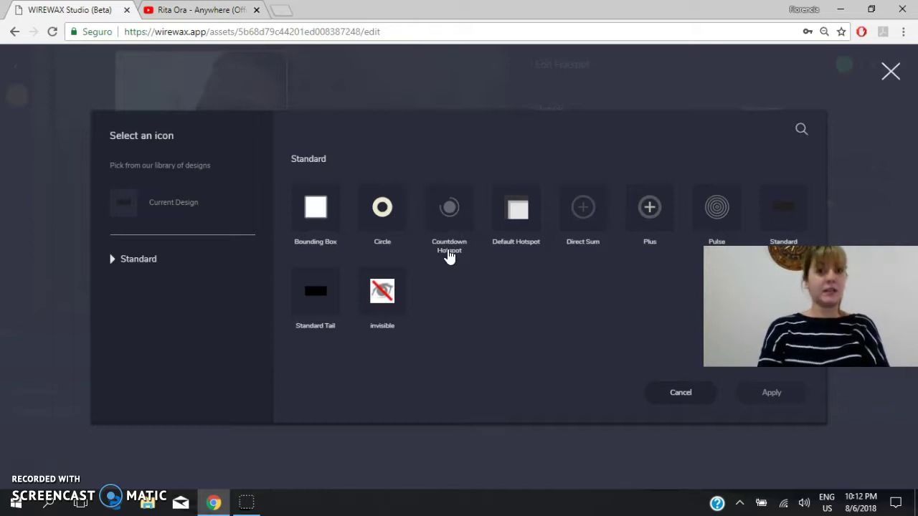
{"action": "left_click", "coordinate": [380, 229]}
{"action": "left_click", "coordinate": [318, 232]}
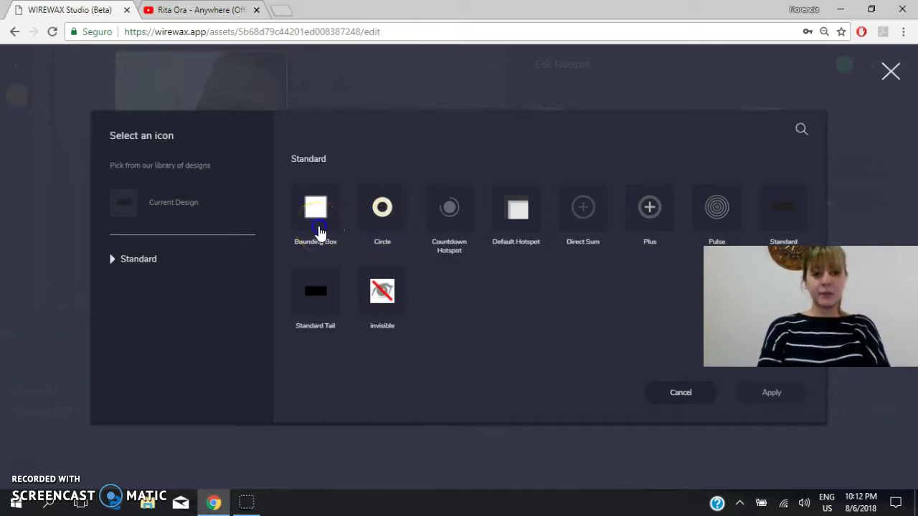
{"action": "left_click", "coordinate": [746, 403]}
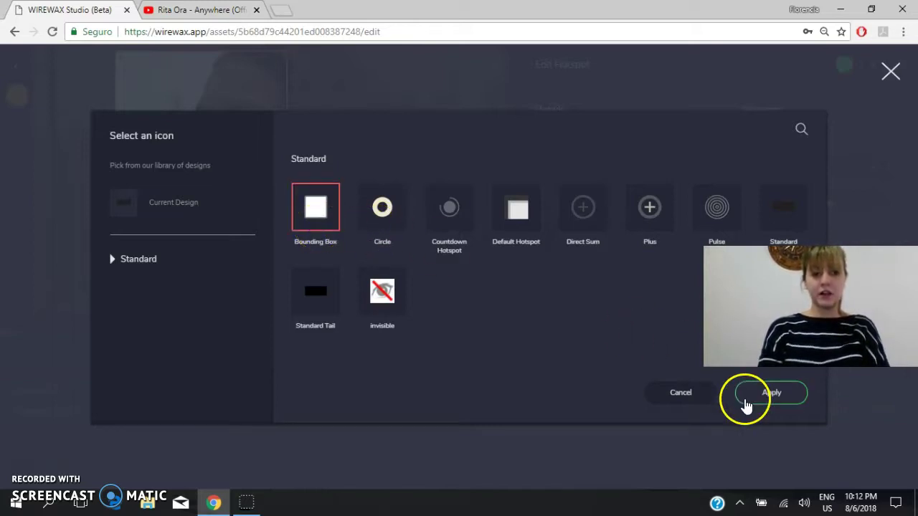
{"action": "left_click", "coordinate": [749, 403]}
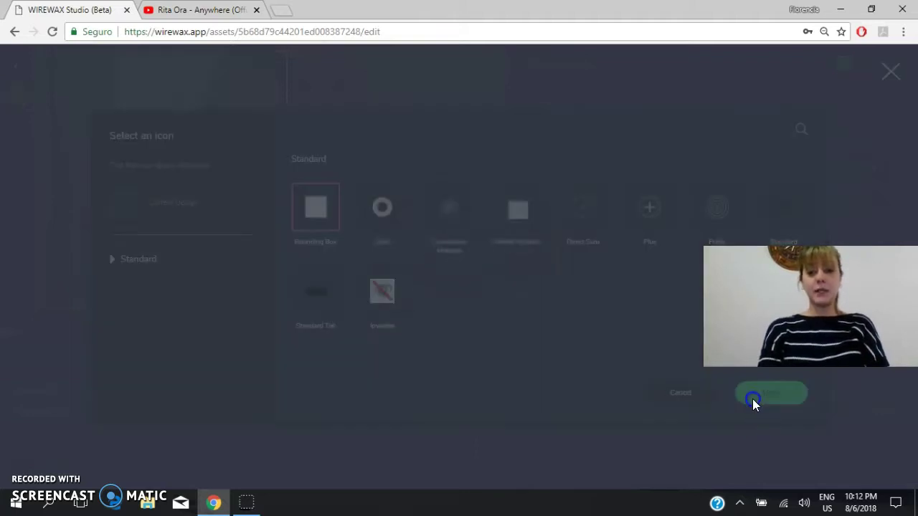
{"action": "left_click", "coordinate": [562, 357]}
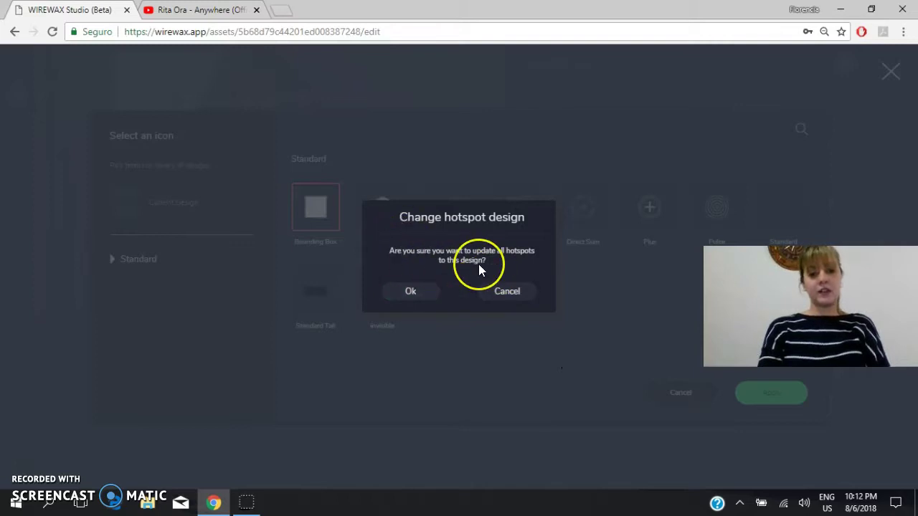
{"action": "left_click", "coordinate": [417, 295]}
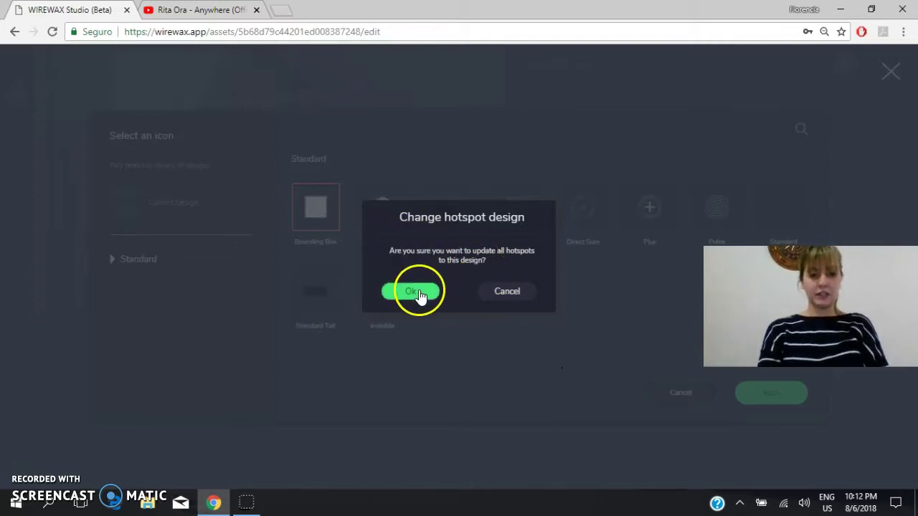
{"action": "left_click", "coordinate": [547, 273]}
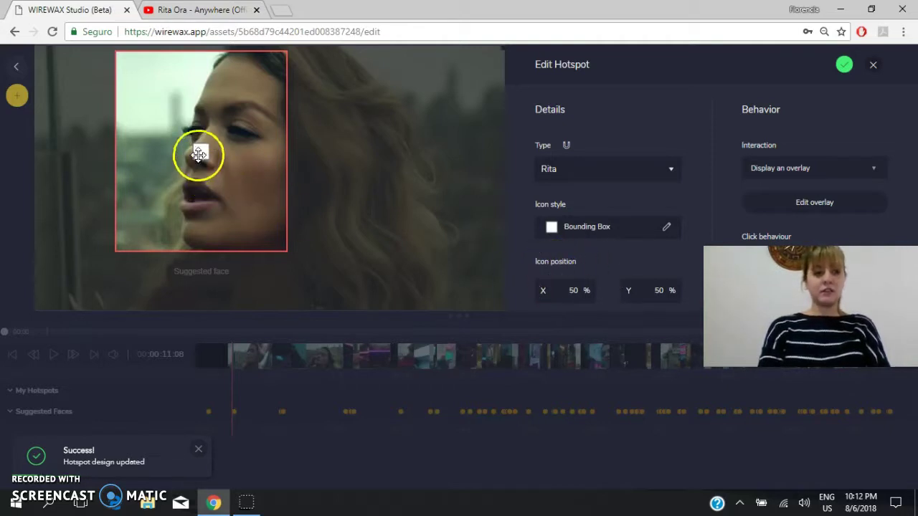
- Raise the hotspot icon to 41% by 19% and edit its Display an overlay card
{"action": "left_click_drag", "start_coordinate": [200, 152], "coordinate": [185, 91]}
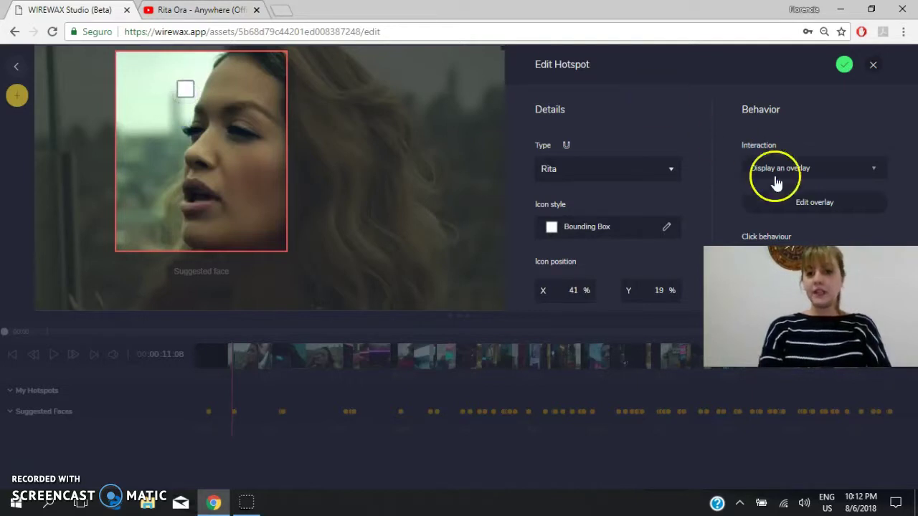
{"action": "left_click", "coordinate": [846, 173]}
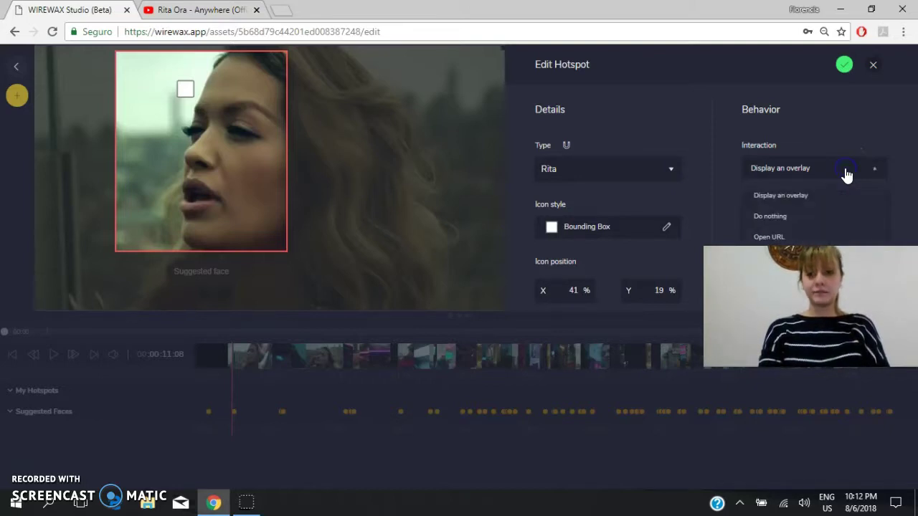
{"action": "left_click", "coordinate": [796, 197]}
{"action": "left_click", "coordinate": [801, 209]}
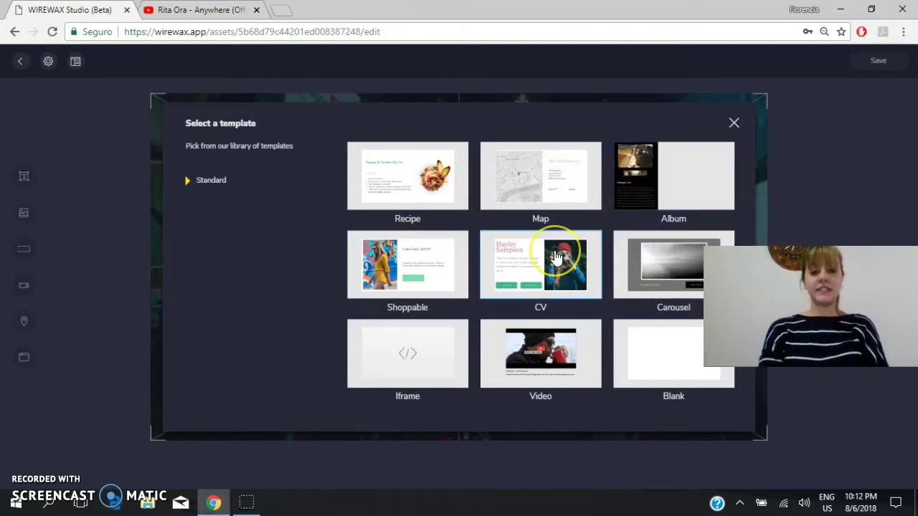
- Base the overlay card on the Shoppable template and select its photo panel
{"action": "left_click", "coordinate": [401, 262]}
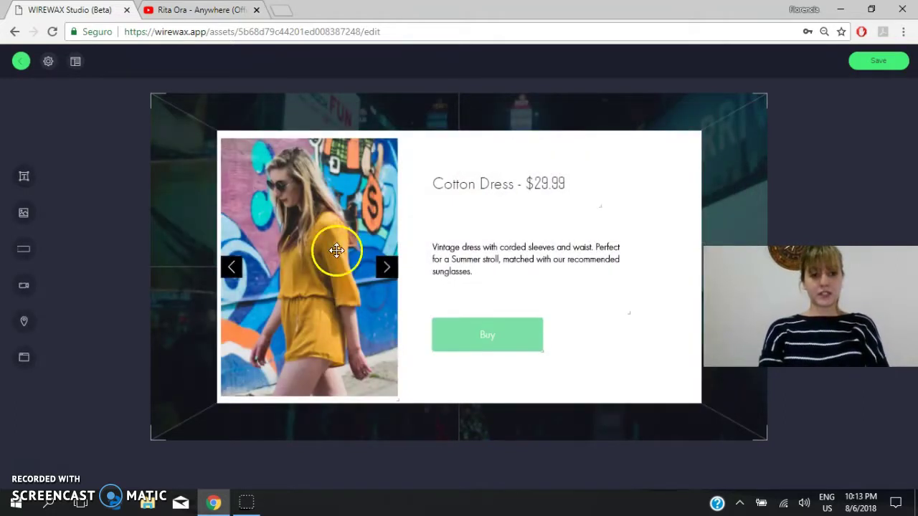
{"action": "left_click", "coordinate": [324, 227]}
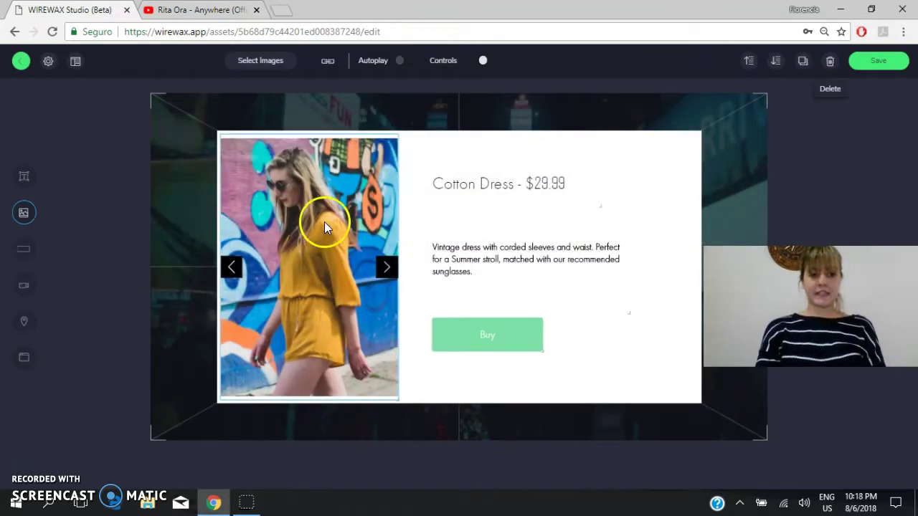
- Remove both sample dress photos and save rita ora.jpg as the card's image
{"action": "left_click", "coordinate": [262, 63]}
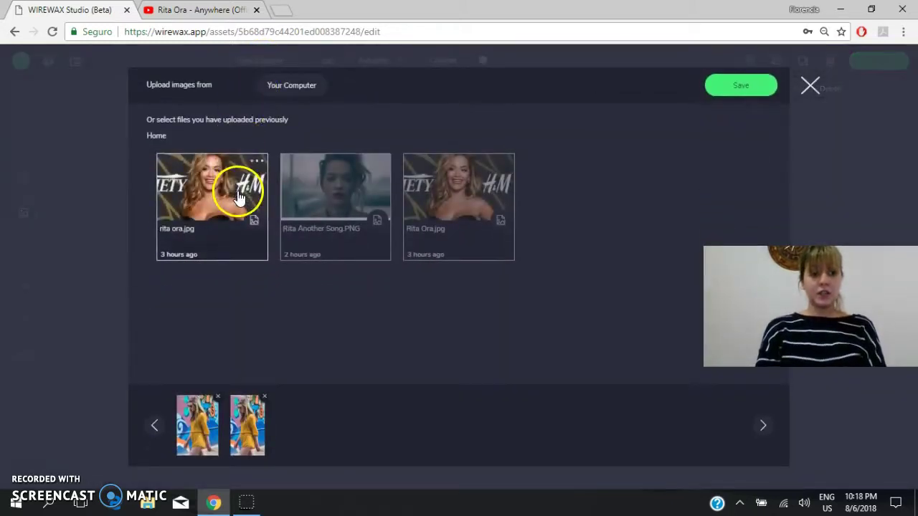
{"action": "left_click", "coordinate": [296, 87]}
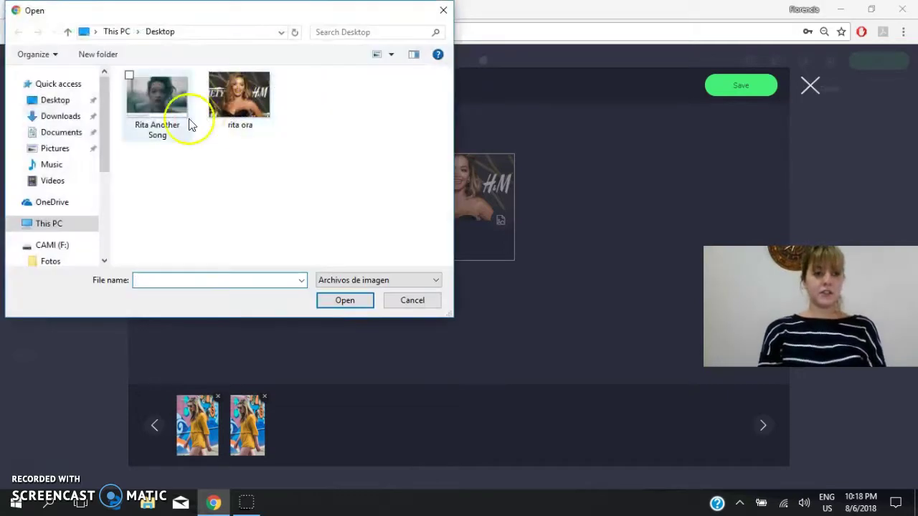
{"action": "left_click", "coordinate": [443, 10]}
{"action": "left_click", "coordinate": [263, 398]}
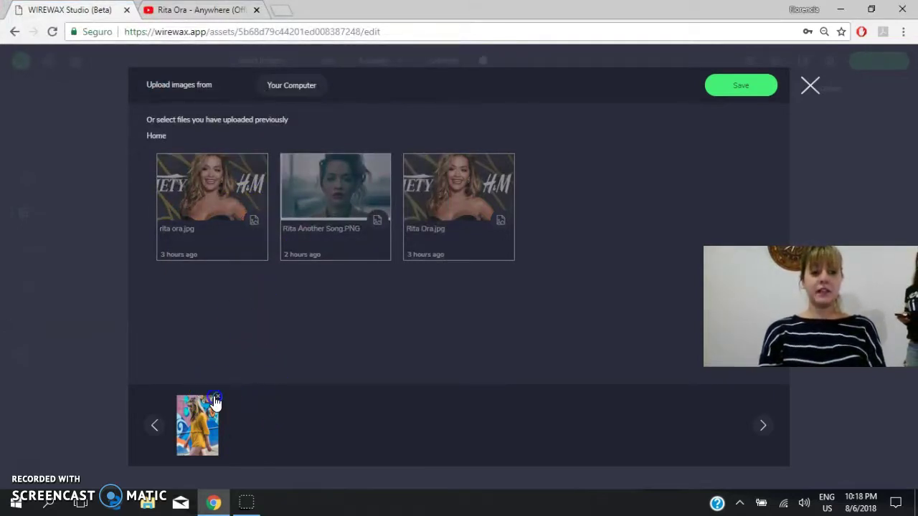
{"action": "left_click", "coordinate": [208, 235]}
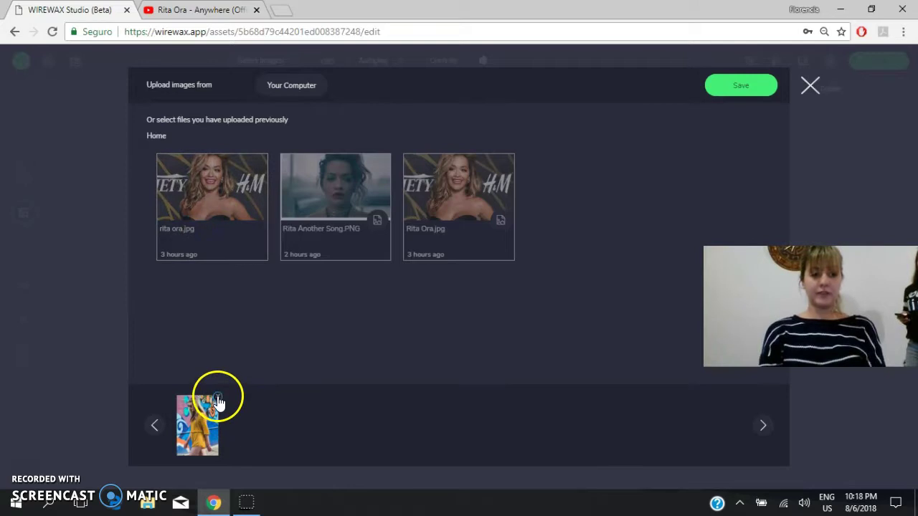
{"action": "left_click", "coordinate": [219, 396]}
{"action": "left_click", "coordinate": [212, 215]}
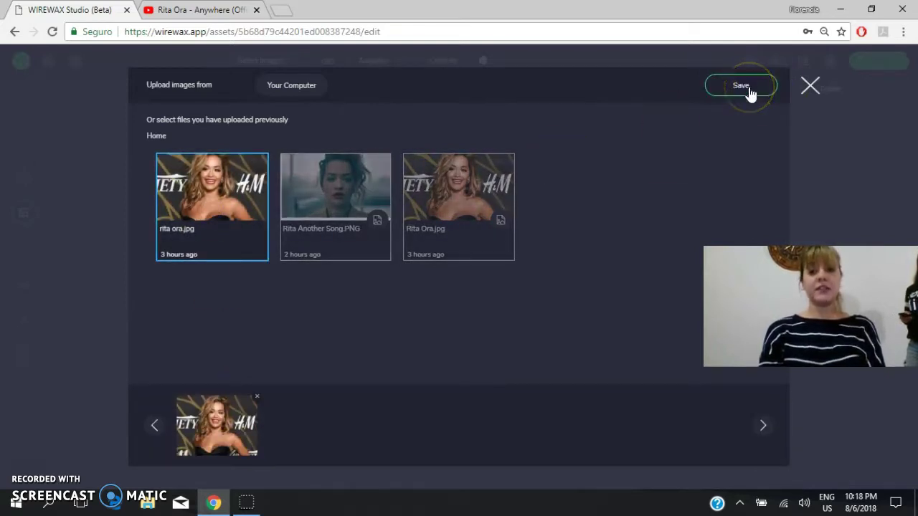
{"action": "left_click", "coordinate": [423, 221]}
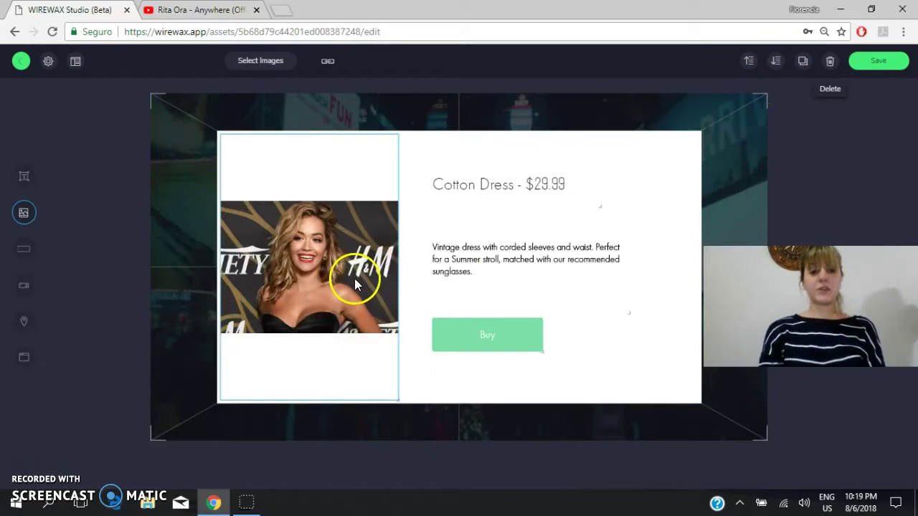
- Replace the 'Cotton Dress - $29.99' title with 'Rita Ori'
{"action": "left_click", "coordinate": [535, 185]}
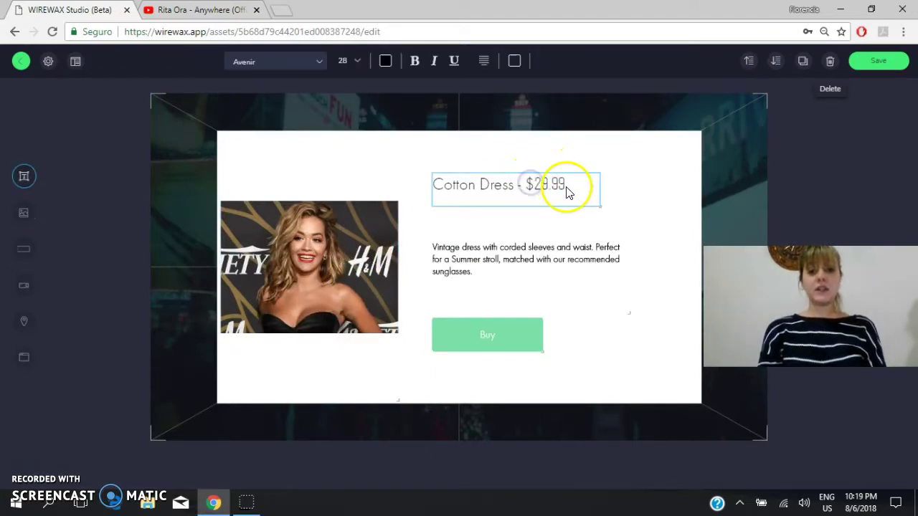
{"action": "left_click_drag", "start_coordinate": [571, 192], "coordinate": [433, 193]}
{"action": "key", "text": "BackSpace"}
{"action": "type", "text": "R"}
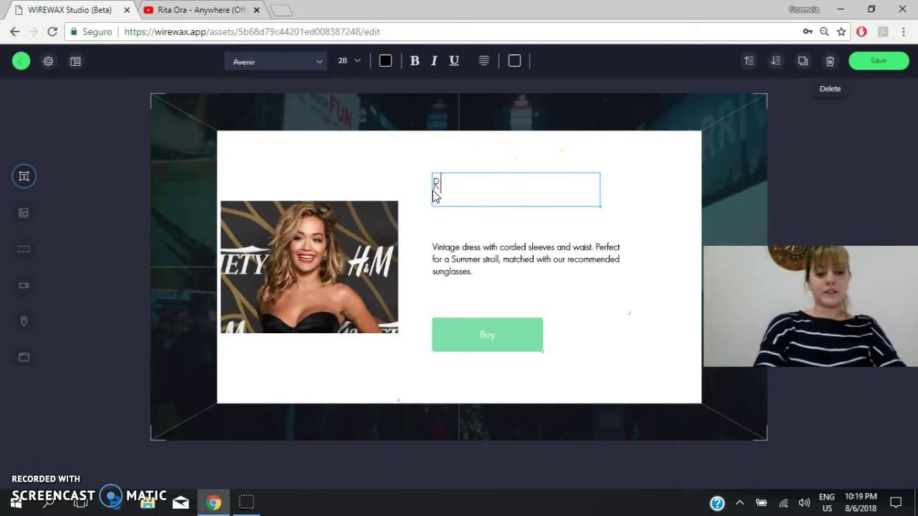
{"action": "type", "text": "ita Or"}
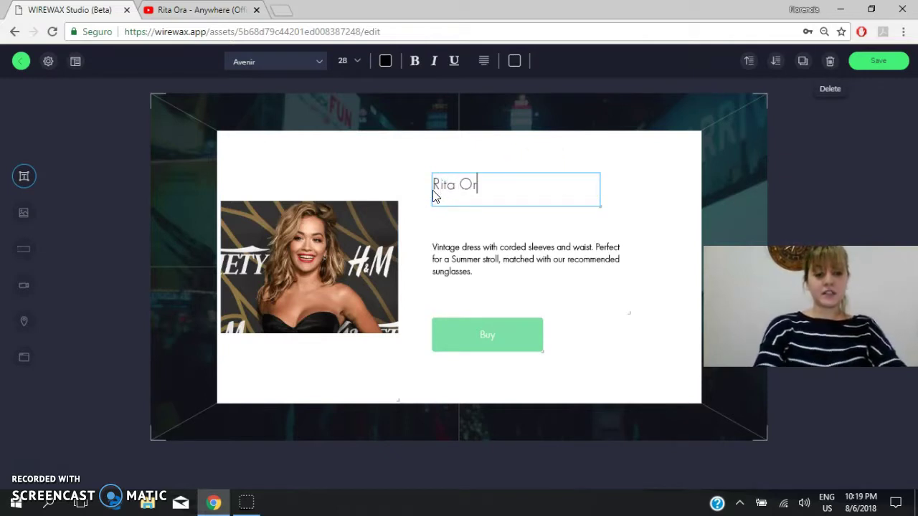
{"action": "type", "text": "i"}
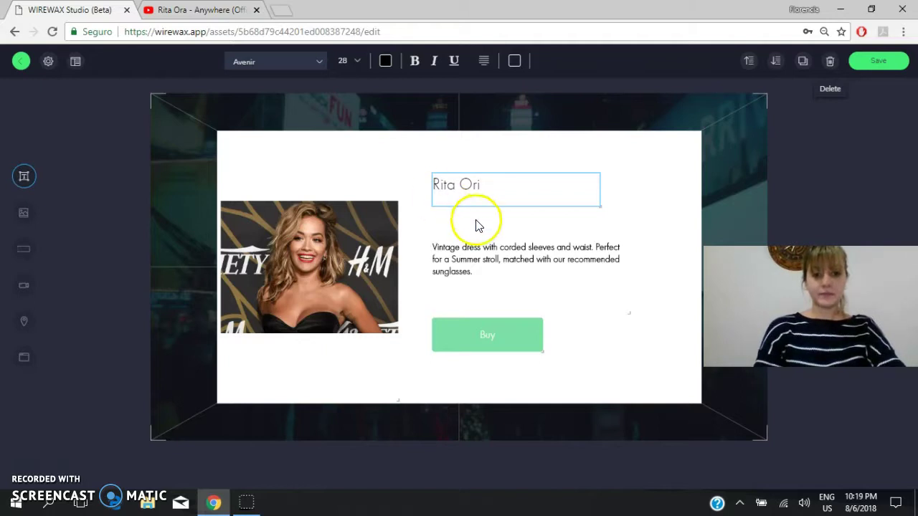
- Set the description to 'She is a singer' and the button label to 'Click here'
{"action": "left_click", "coordinate": [479, 270]}
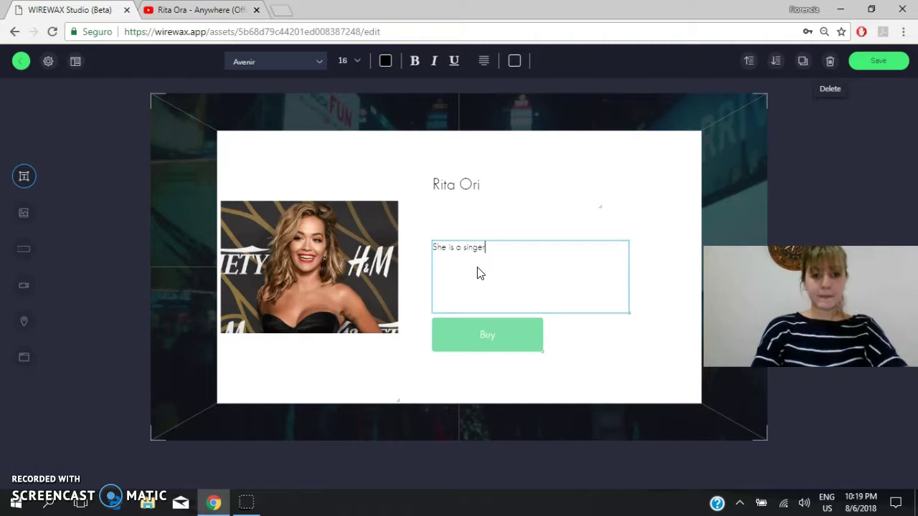
{"action": "left_click", "coordinate": [501, 331]}
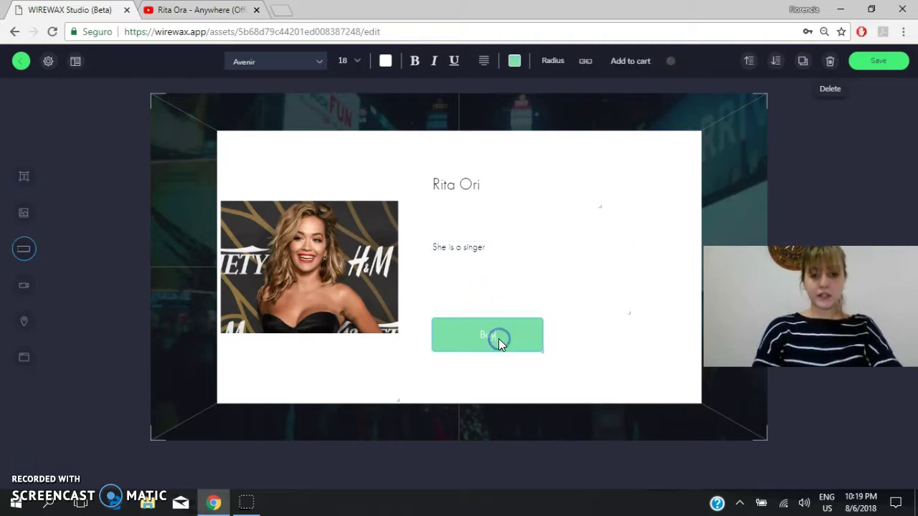
{"action": "double_click", "coordinate": [498, 338]}
{"action": "key", "text": "BackSpace"}
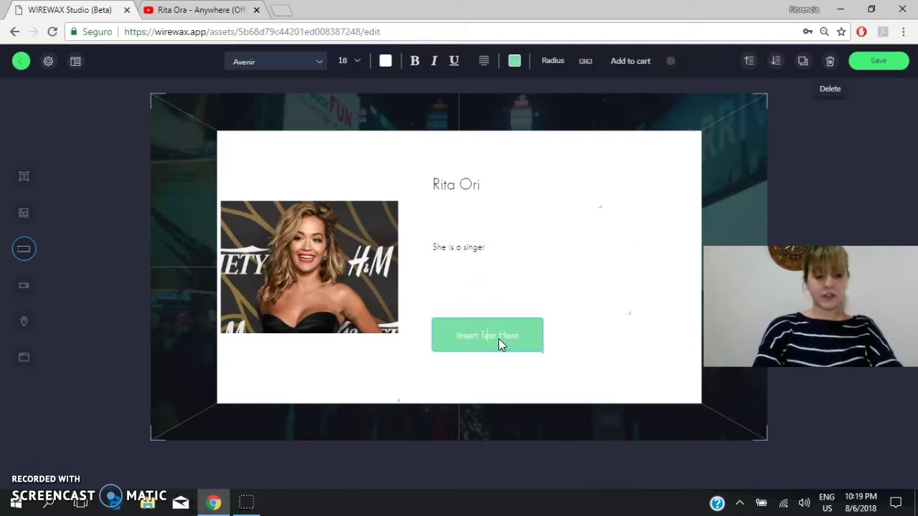
{"action": "type", "text": "ck here"}
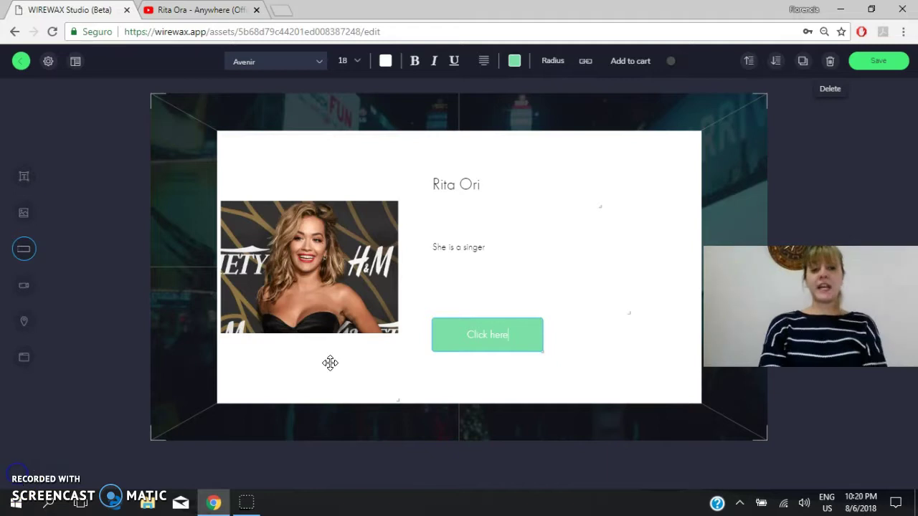
- Set the Rita Ori title's font size to 30
{"action": "double_click", "coordinate": [471, 186]}
{"action": "left_click_drag", "start_coordinate": [482, 188], "coordinate": [432, 186]}
{"action": "double_click", "coordinate": [485, 190]}
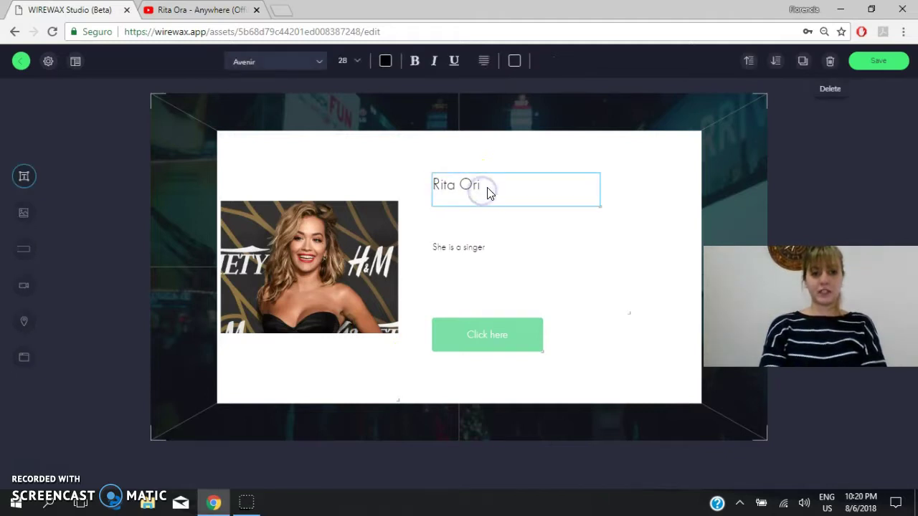
{"action": "left_click_drag", "start_coordinate": [487, 191], "coordinate": [445, 191]}
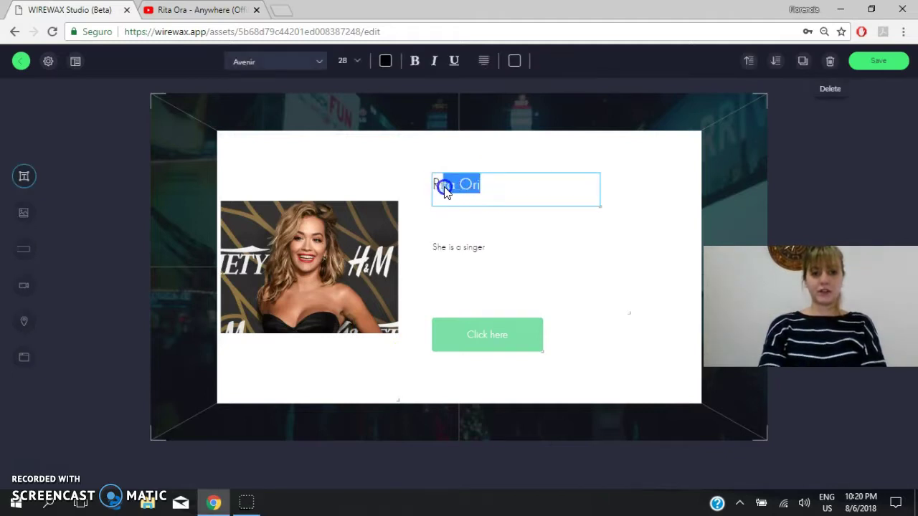
{"action": "left_click", "coordinate": [351, 63]}
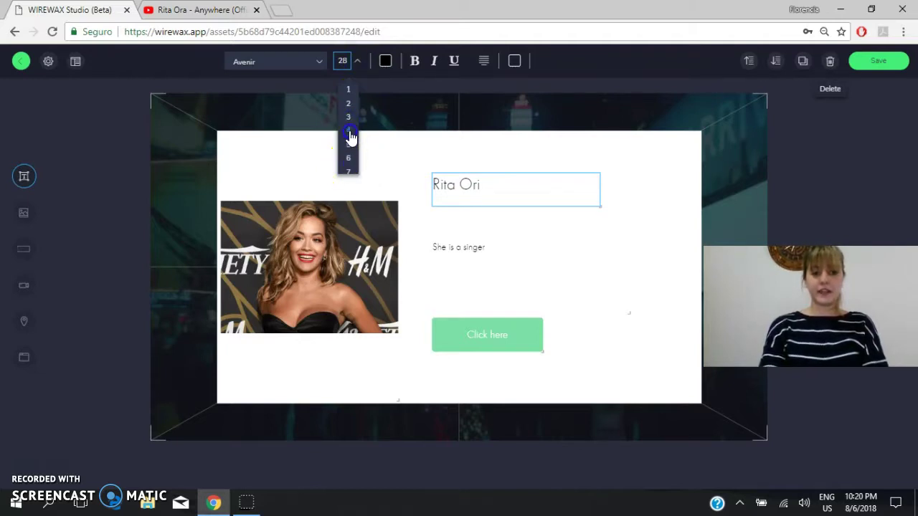
{"action": "scroll", "coordinate": [350, 138], "scroll_direction": "down", "scroll_amount": 5}
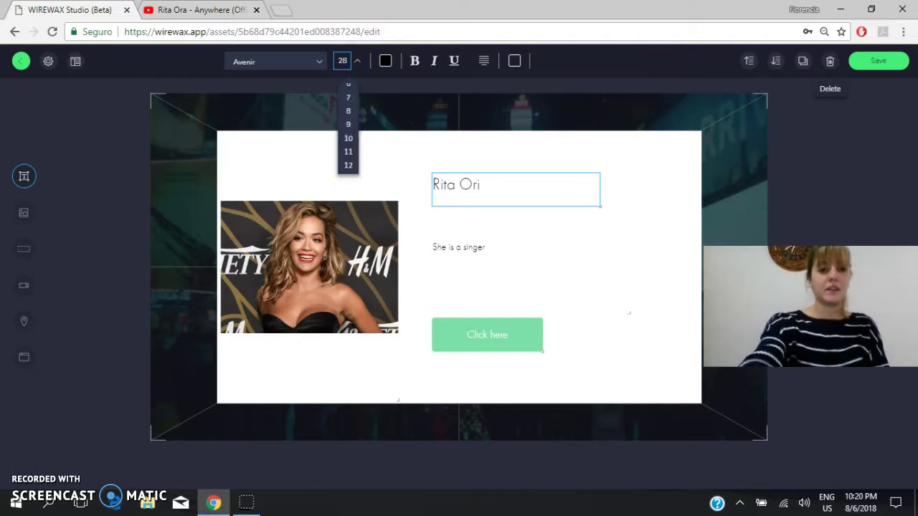
{"action": "scroll", "coordinate": [349, 131], "scroll_direction": "down", "scroll_amount": 4}
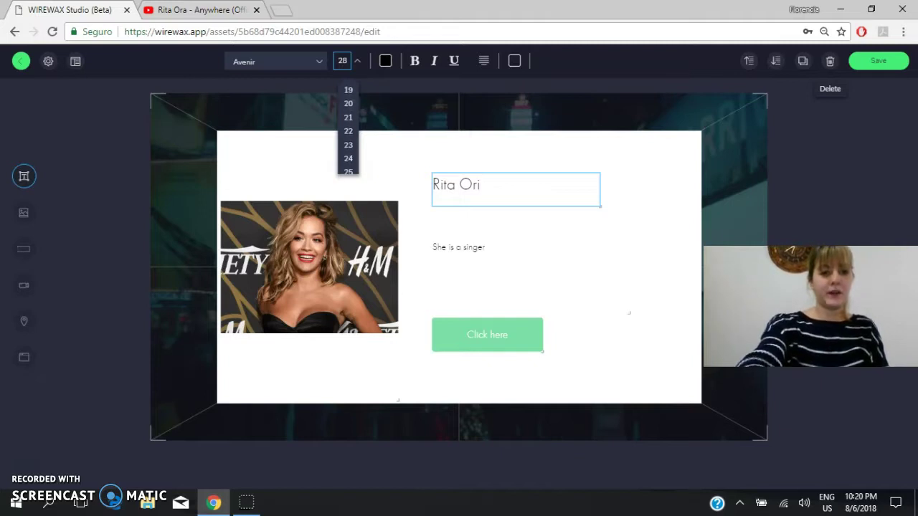
{"action": "scroll", "coordinate": [349, 130], "scroll_direction": "down", "scroll_amount": 3}
{"action": "left_click", "coordinate": [348, 167]}
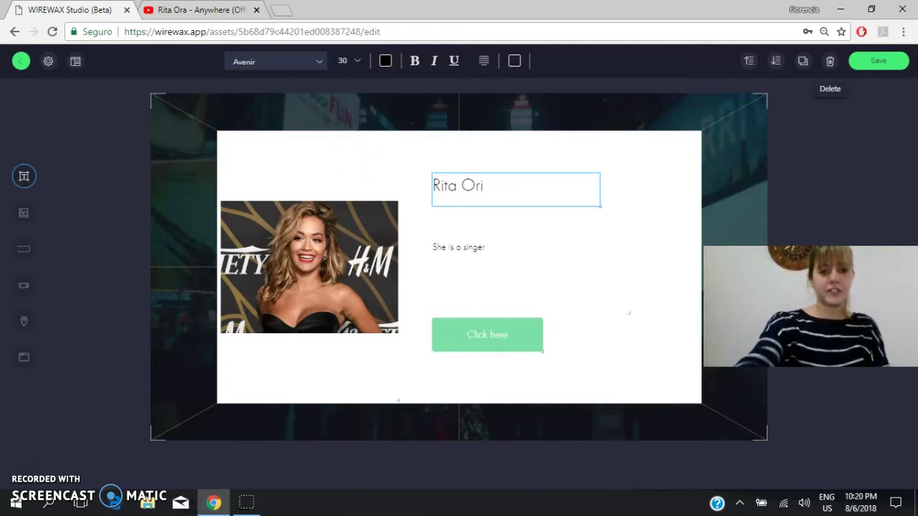
- Give the Rita Ori title the ClearviewATT_book font, bold and centre alignment
{"action": "left_click", "coordinate": [456, 188]}
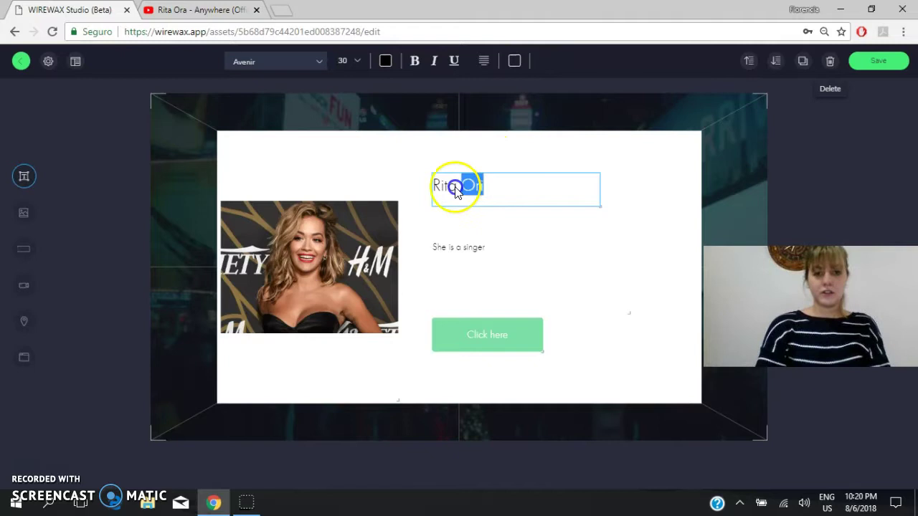
{"action": "left_click", "coordinate": [423, 189]}
{"action": "triple_click", "coordinate": [433, 188]}
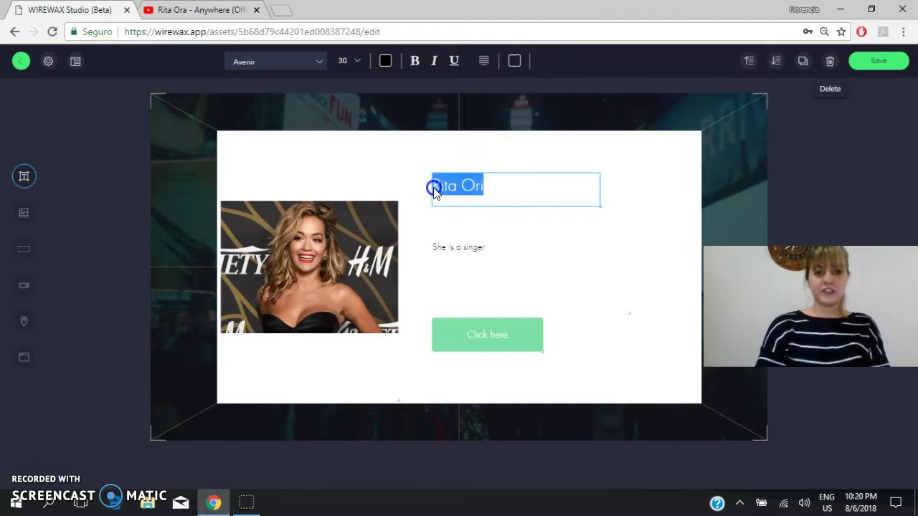
{"action": "left_click", "coordinate": [316, 63]}
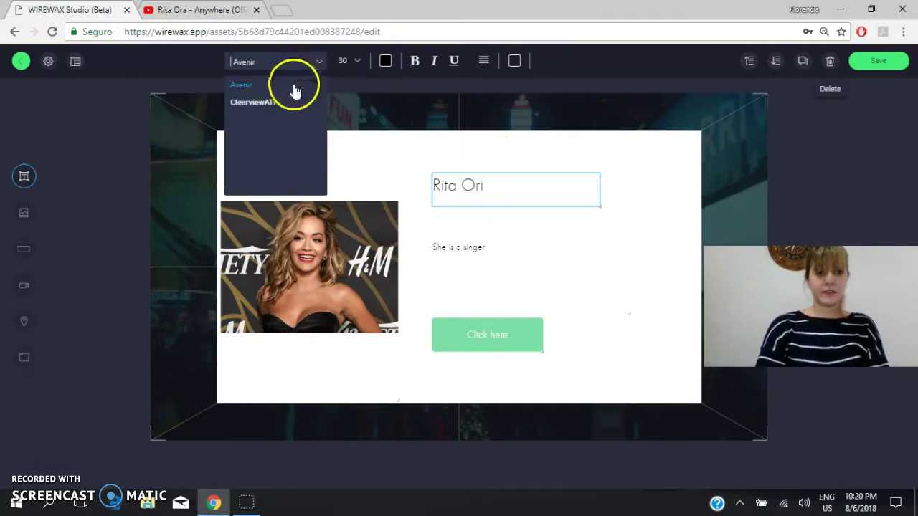
{"action": "left_click", "coordinate": [284, 145]}
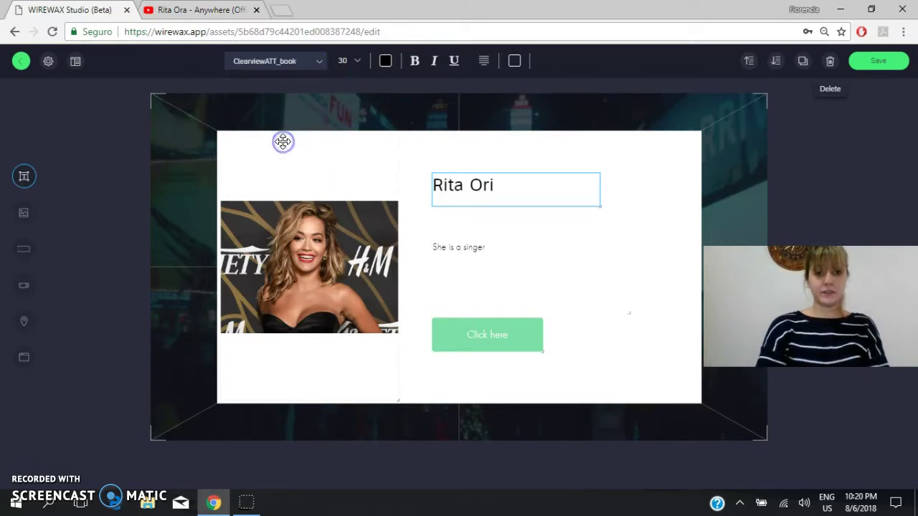
{"action": "left_click", "coordinate": [414, 66]}
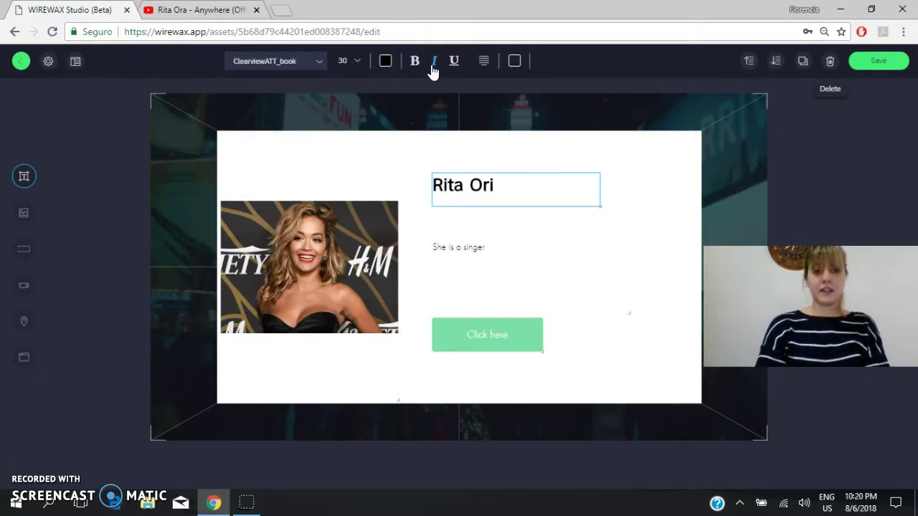
{"action": "left_click", "coordinate": [482, 65]}
{"action": "left_click", "coordinate": [483, 95]}
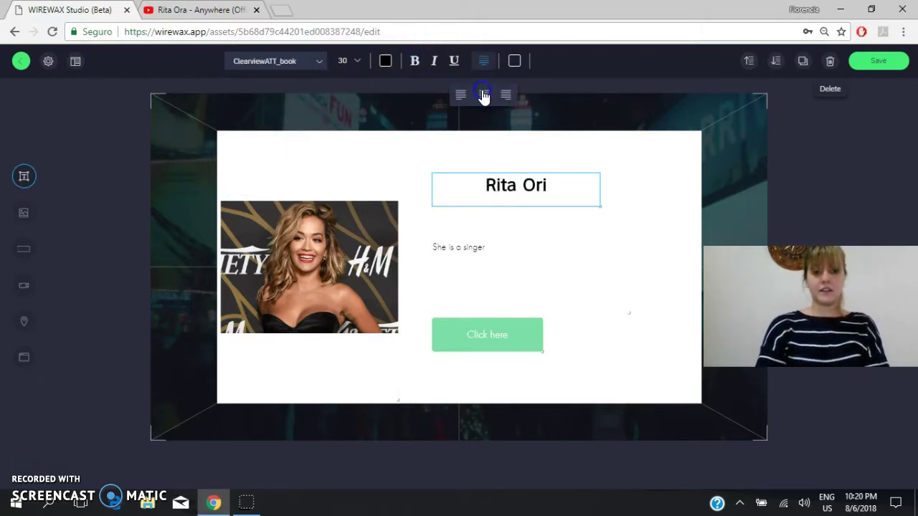
{"action": "left_click", "coordinate": [476, 245]}
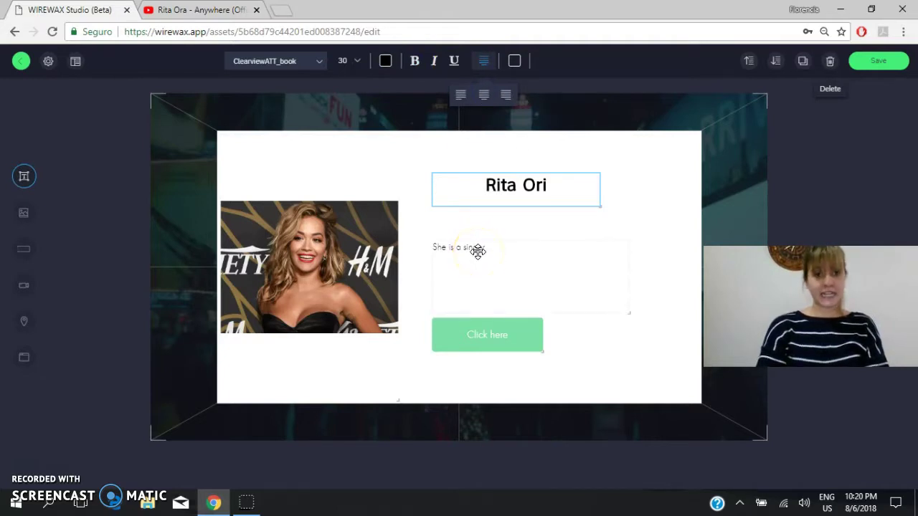
- Try purple, violet, white, light green and teal, then fill the Click here button red (#D0021B)
{"action": "left_click", "coordinate": [517, 334]}
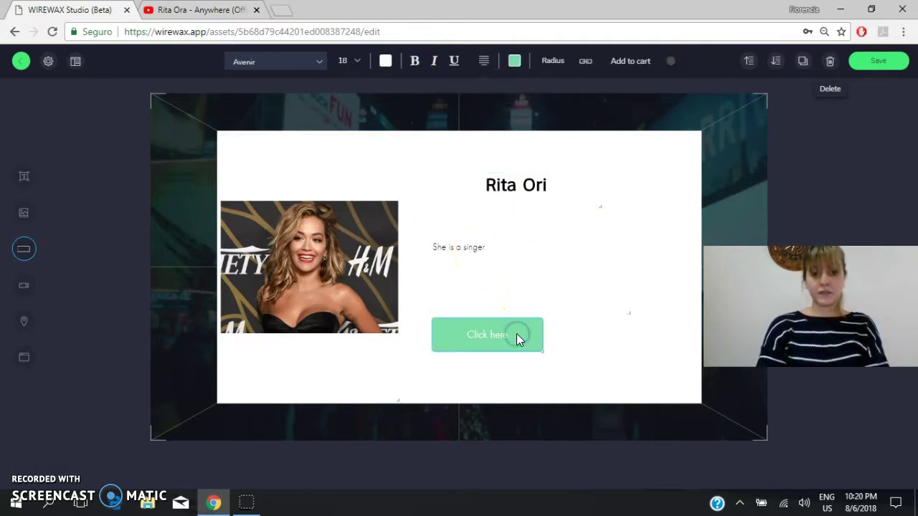
{"action": "left_click", "coordinate": [514, 61]}
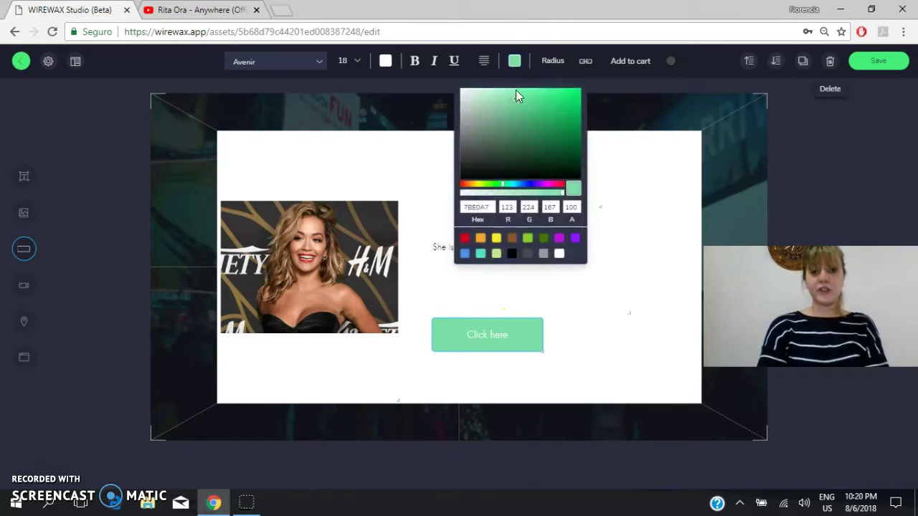
{"action": "left_click", "coordinate": [559, 240]}
{"action": "left_click", "coordinate": [574, 240]}
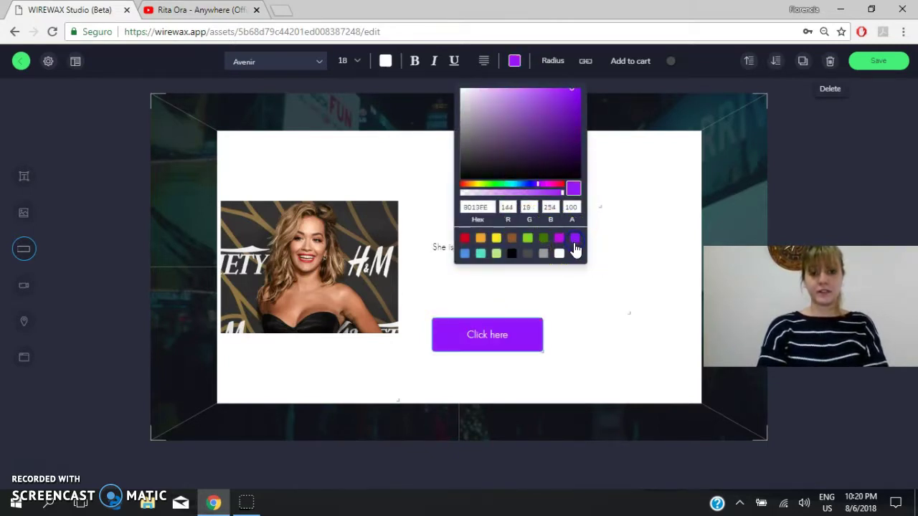
{"action": "left_click", "coordinate": [558, 255]}
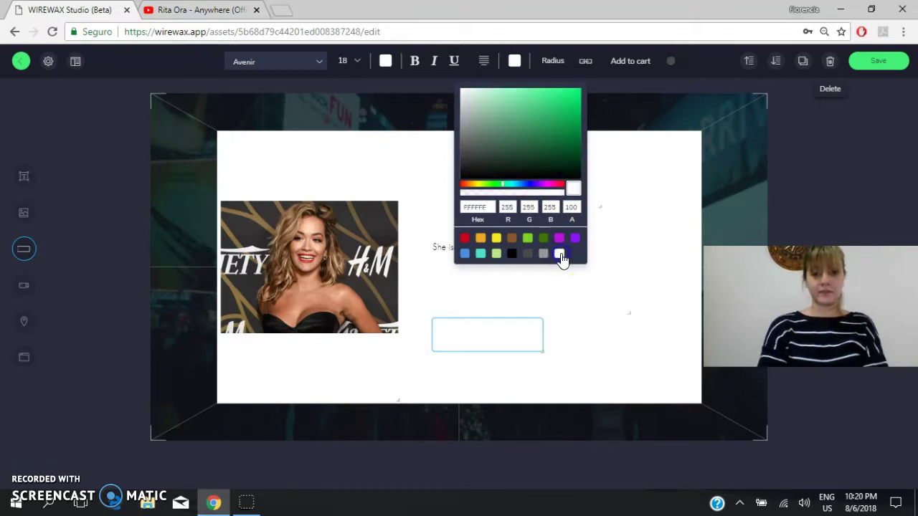
{"action": "left_click", "coordinate": [497, 255]}
{"action": "left_click", "coordinate": [480, 254]}
{"action": "left_click", "coordinate": [465, 238]}
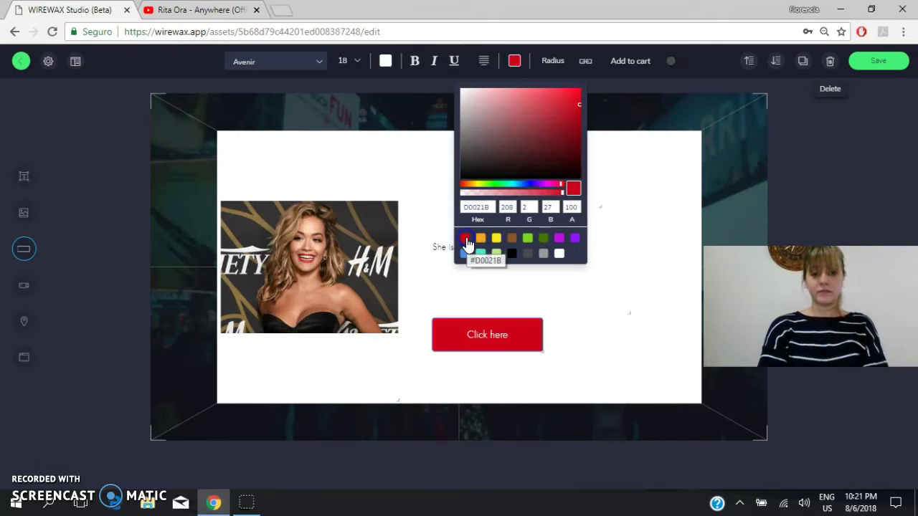
- Reposition the Click here button, She is a singer text and Rita Ori title, then save the card
{"action": "left_click", "coordinate": [637, 286]}
{"action": "left_click", "coordinate": [533, 332]}
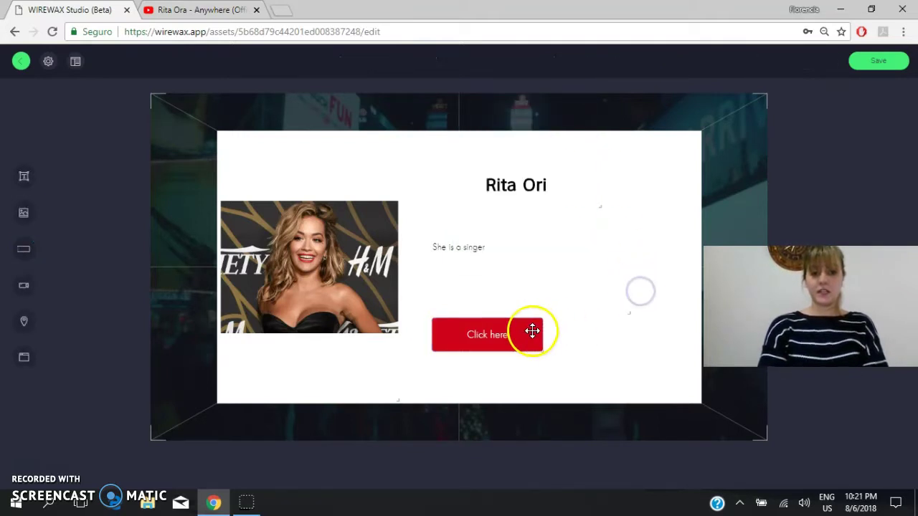
{"action": "left_click_drag", "start_coordinate": [524, 324], "coordinate": [557, 298]}
{"action": "left_click_drag", "start_coordinate": [533, 260], "coordinate": [574, 261]}
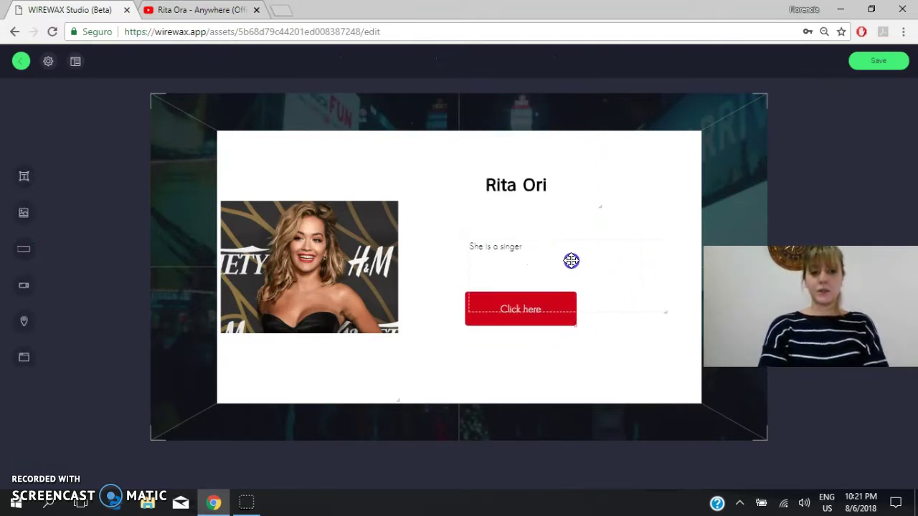
{"action": "left_click_drag", "start_coordinate": [543, 180], "coordinate": [550, 218]}
{"action": "left_click", "coordinate": [671, 194]}
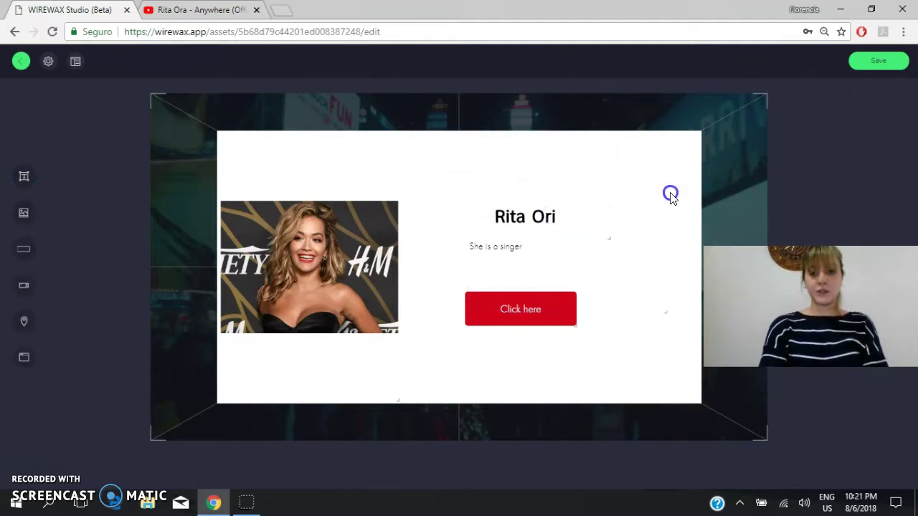
{"action": "left_click", "coordinate": [872, 63]}
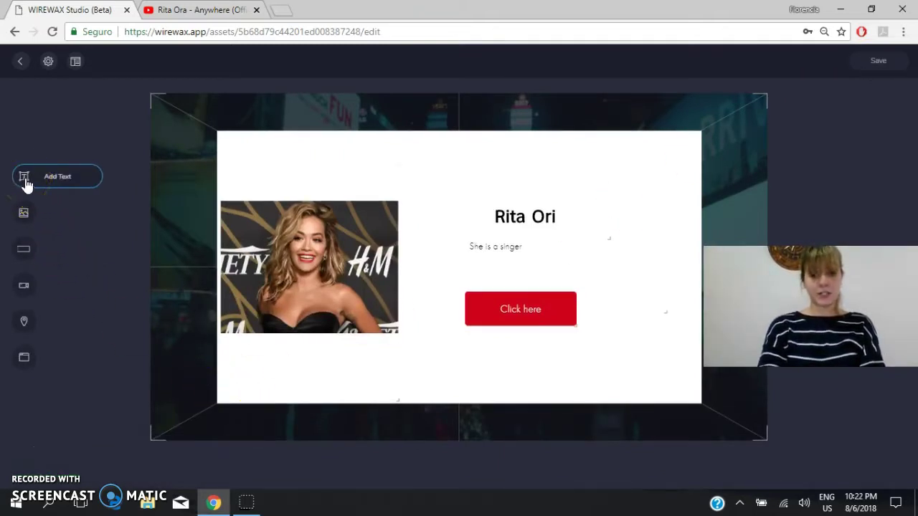
- Open the link address field of the Click here button
{"action": "left_click", "coordinate": [25, 213]}
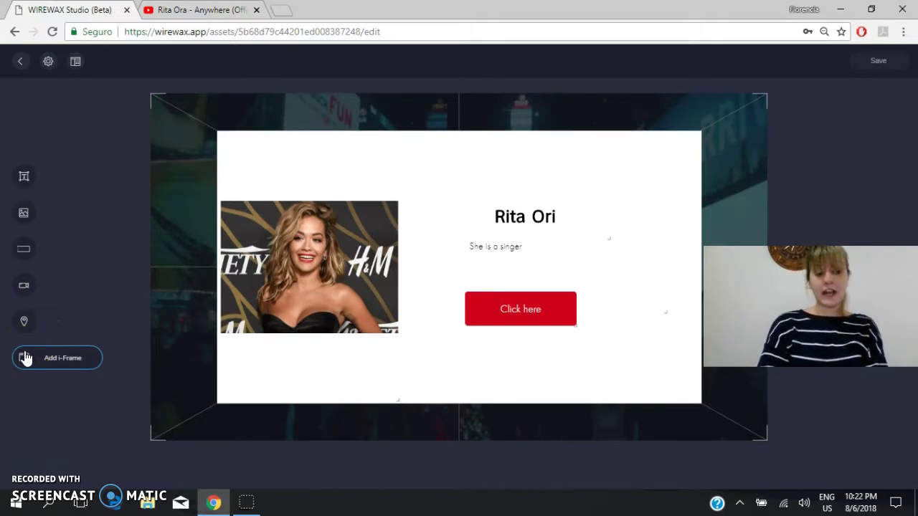
{"action": "mouse_move", "coordinate": [26, 358]}
{"action": "left_mouse_down"}
{"action": "mouse_move", "coordinate": [323, 323]}
{"action": "mouse_move", "coordinate": [188, 297]}
{"action": "left_mouse_up"}
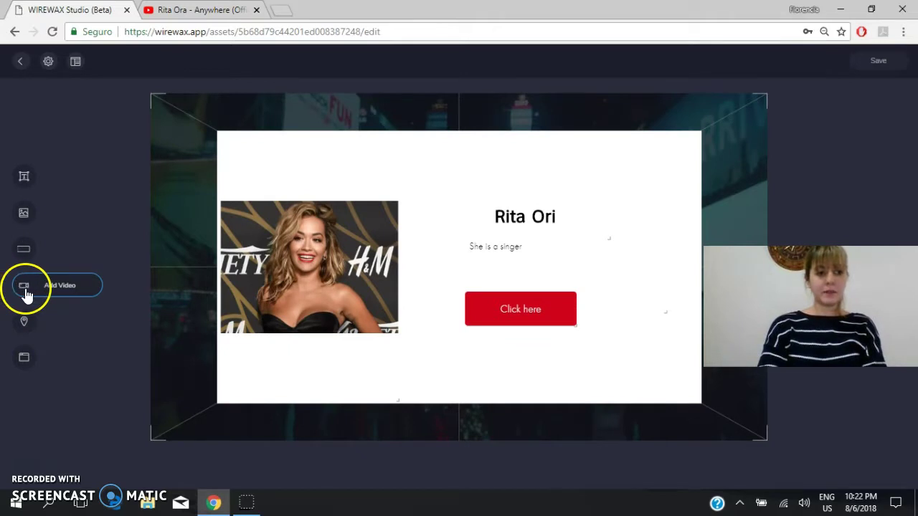
{"action": "left_click", "coordinate": [513, 316]}
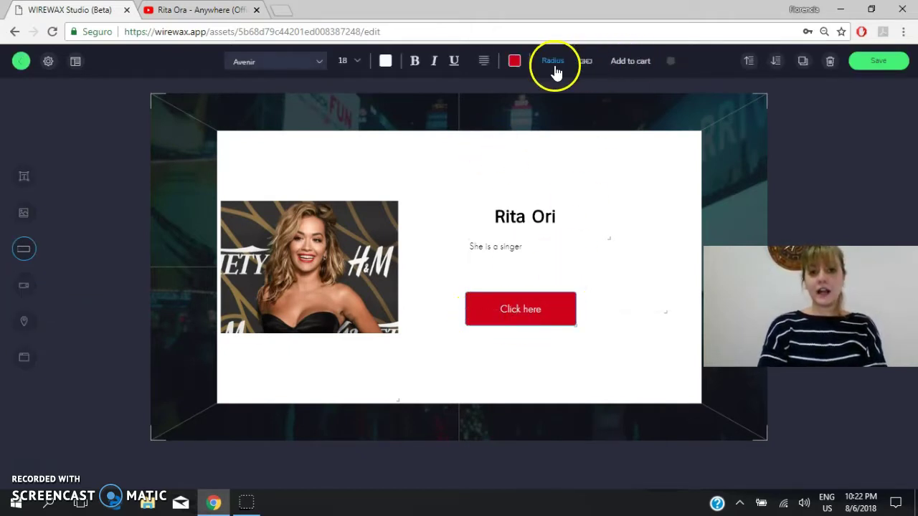
{"action": "left_click", "coordinate": [585, 65]}
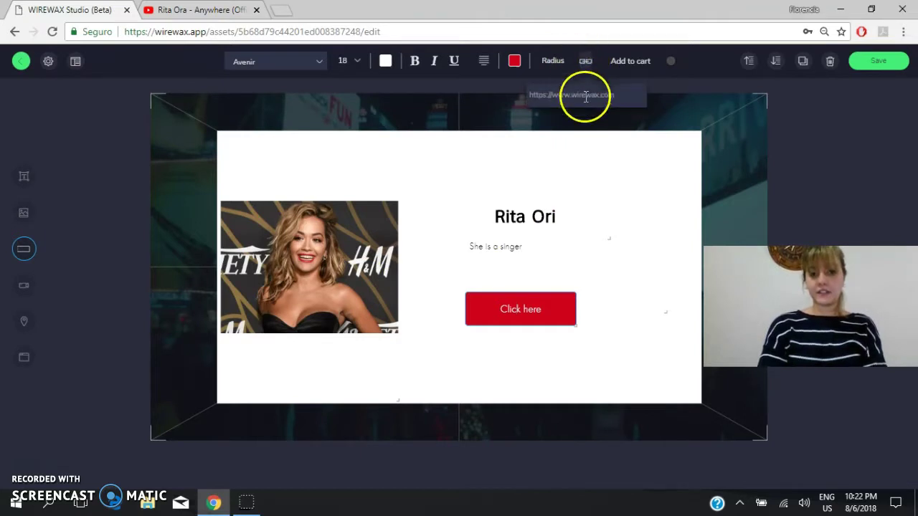
{"action": "left_click", "coordinate": [586, 96]}
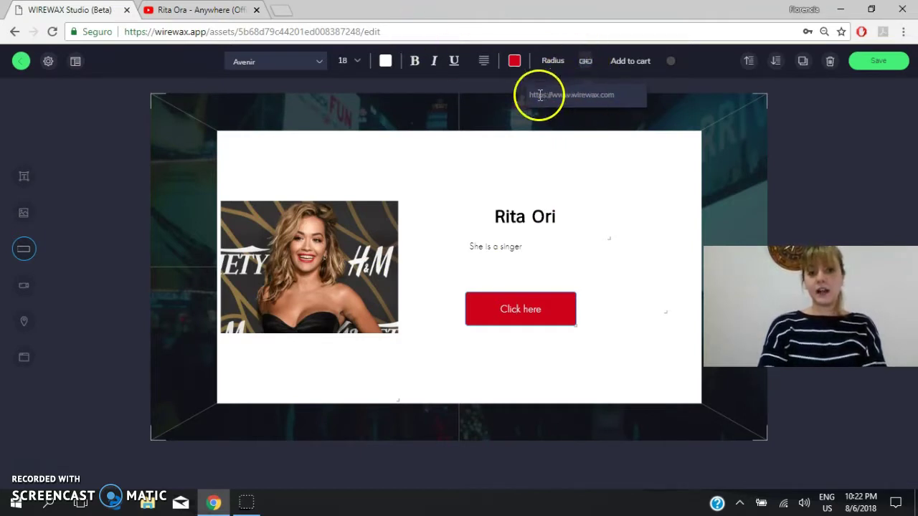
- On YouTube, open and pause Dua Lipa - Be The One, then copy its address
{"action": "left_click", "coordinate": [208, 10]}
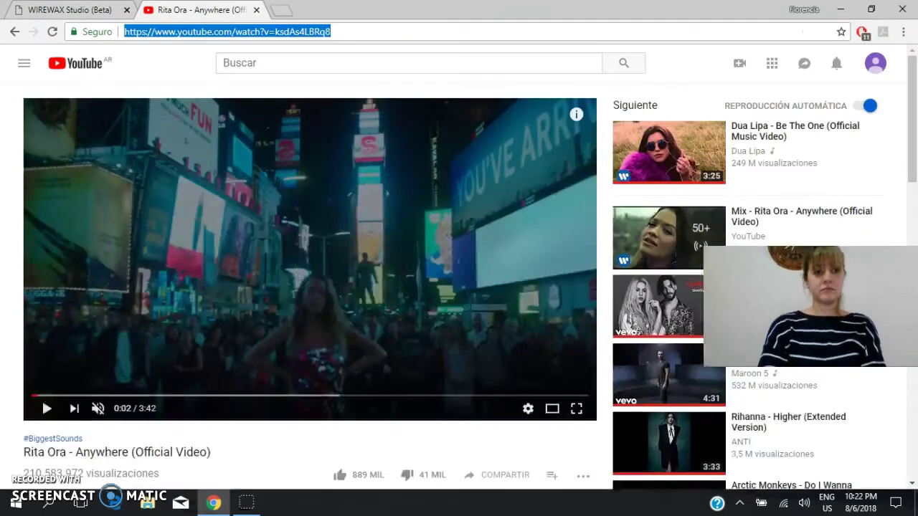
{"action": "right_click", "coordinate": [253, 33]}
{"action": "left_click", "coordinate": [654, 130]}
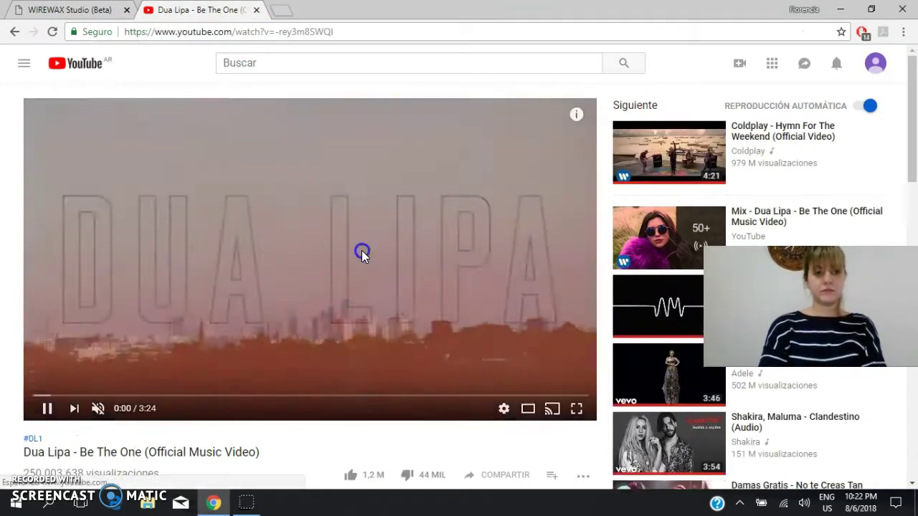
{"action": "left_click", "coordinate": [362, 254]}
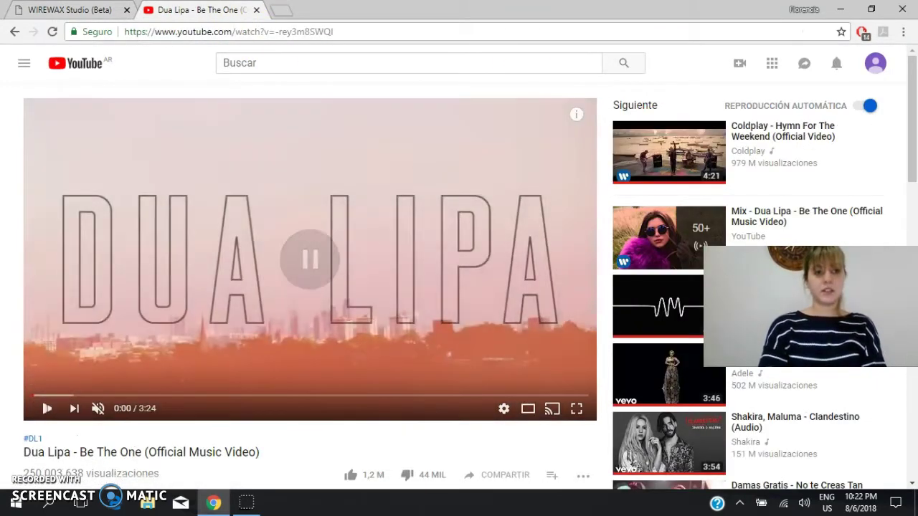
{"action": "right_click", "coordinate": [263, 34]}
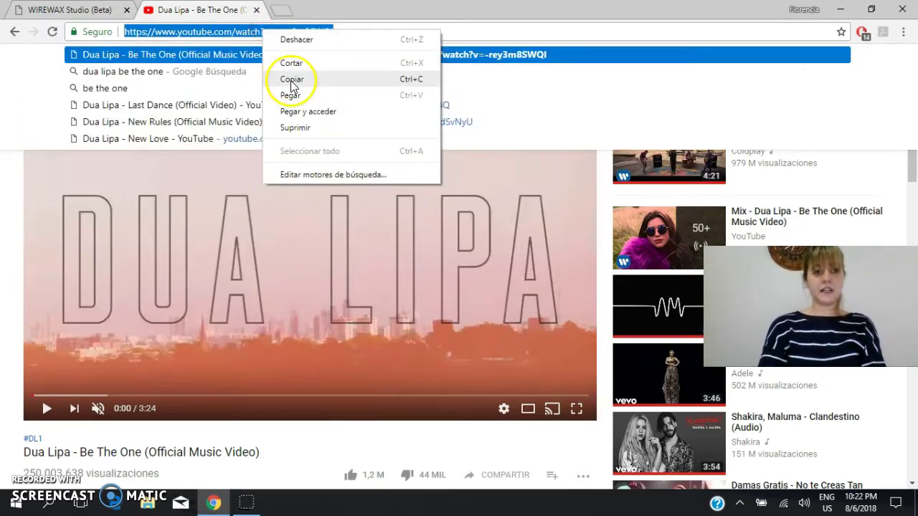
{"action": "left_click", "coordinate": [291, 79]}
{"action": "left_click", "coordinate": [93, 10]}
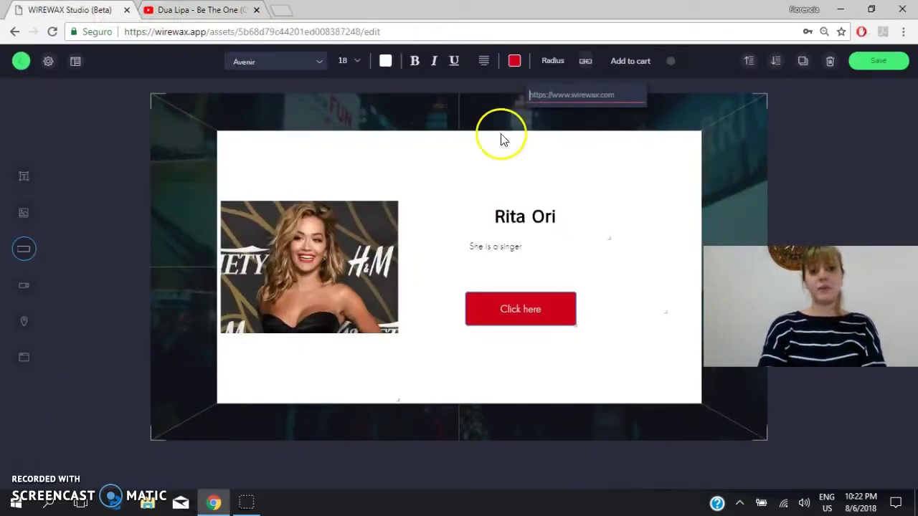
{"action": "right_click", "coordinate": [558, 95]}
{"action": "left_click", "coordinate": [590, 173]}
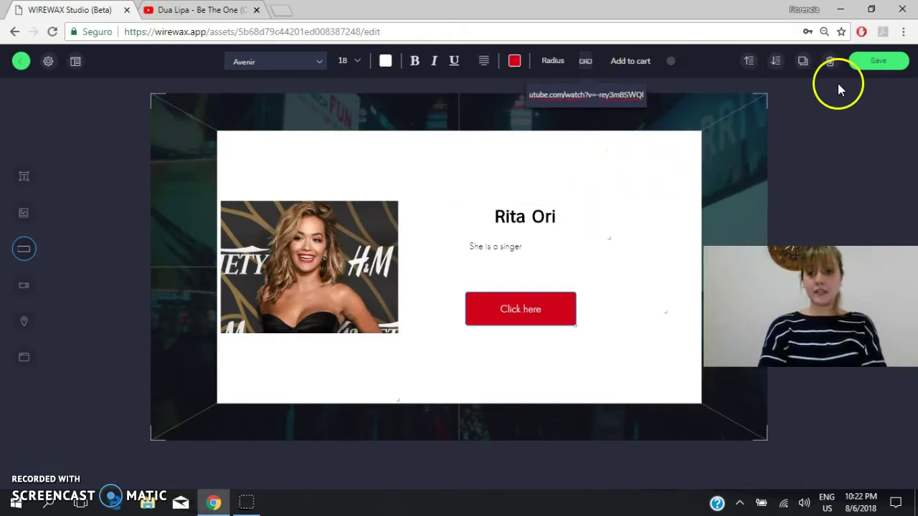
{"action": "left_click", "coordinate": [893, 63]}
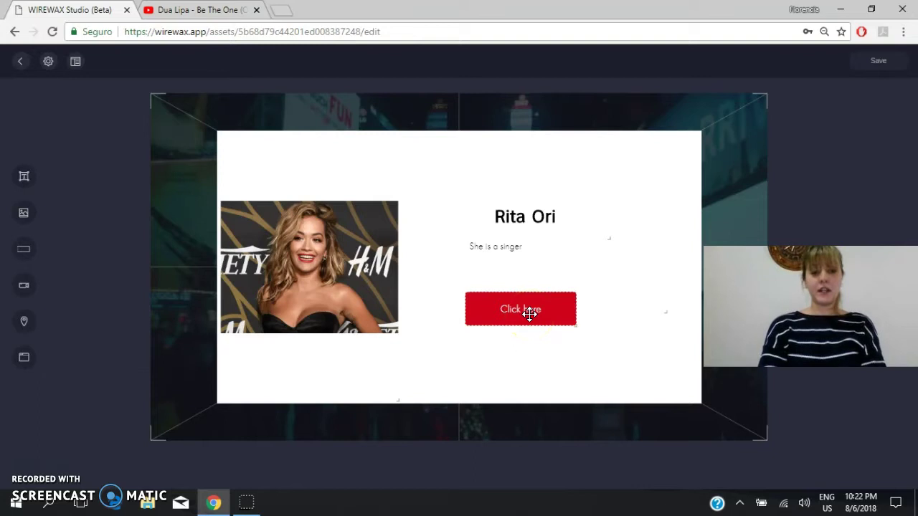
{"action": "left_click", "coordinate": [519, 310]}
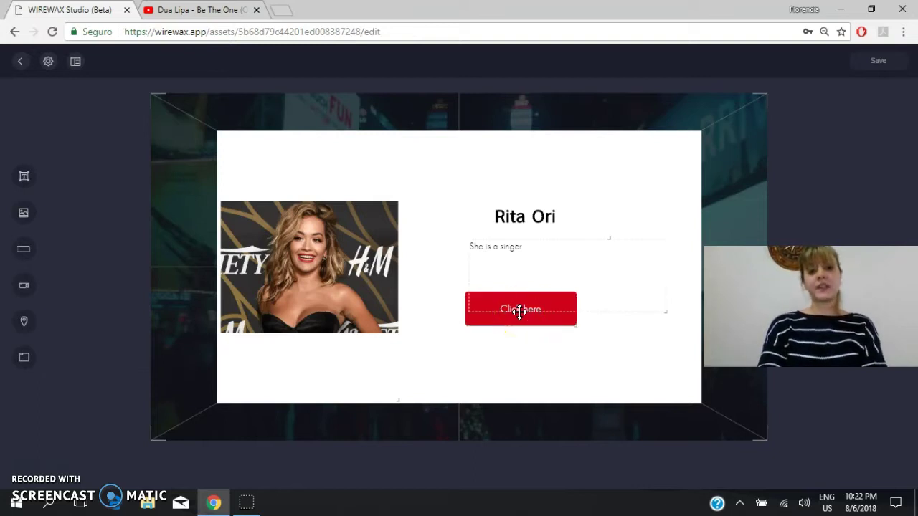
{"action": "left_click", "coordinate": [520, 312]}
{"action": "left_click", "coordinate": [28, 471]}
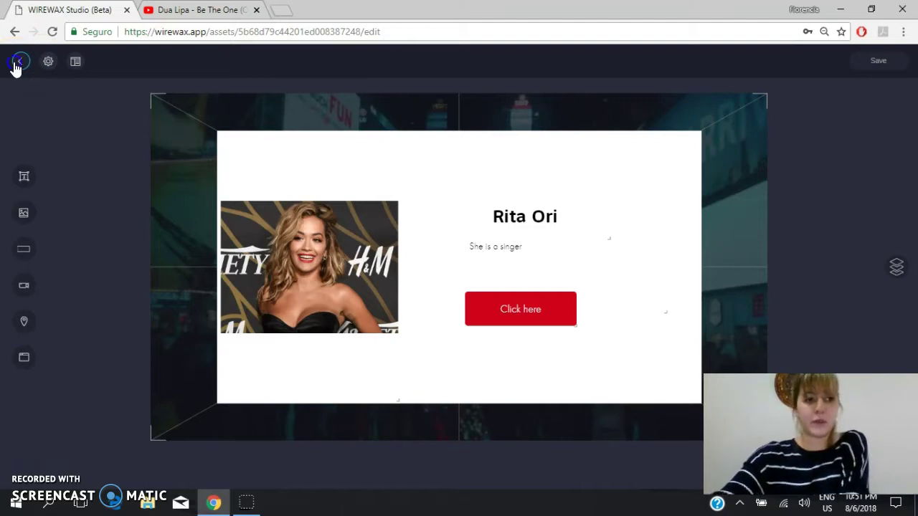
- Back out of the card editor to the 6-file library and check the working-on-it video's options menu
{"action": "left_click", "coordinate": [17, 64]}
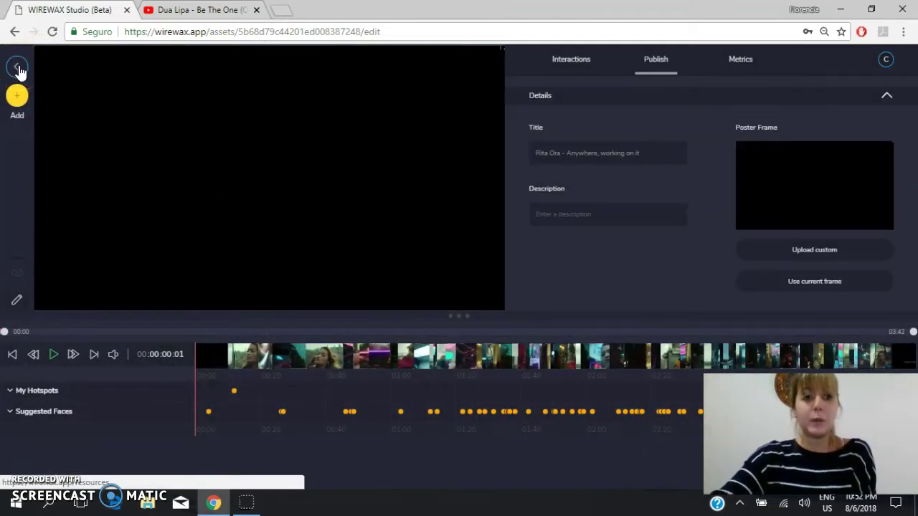
{"action": "left_click", "coordinate": [18, 68]}
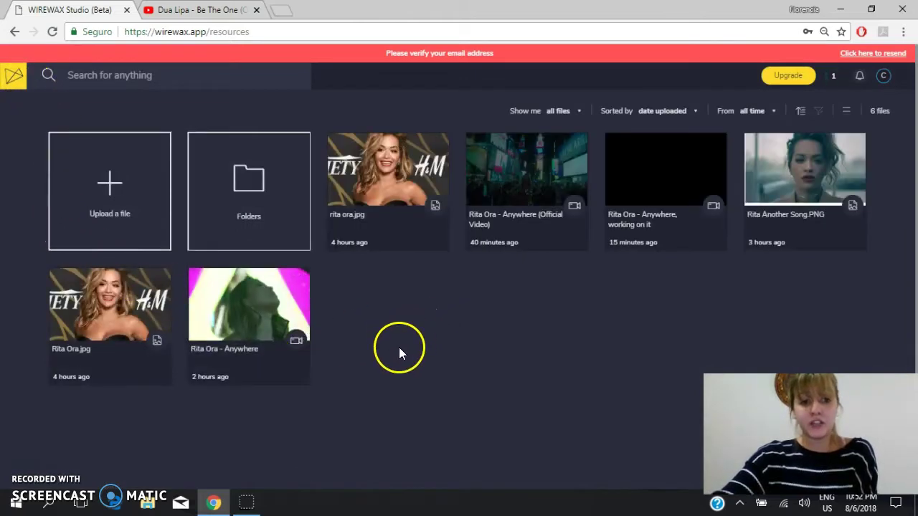
{"action": "mouse_move", "coordinate": [723, 149]}
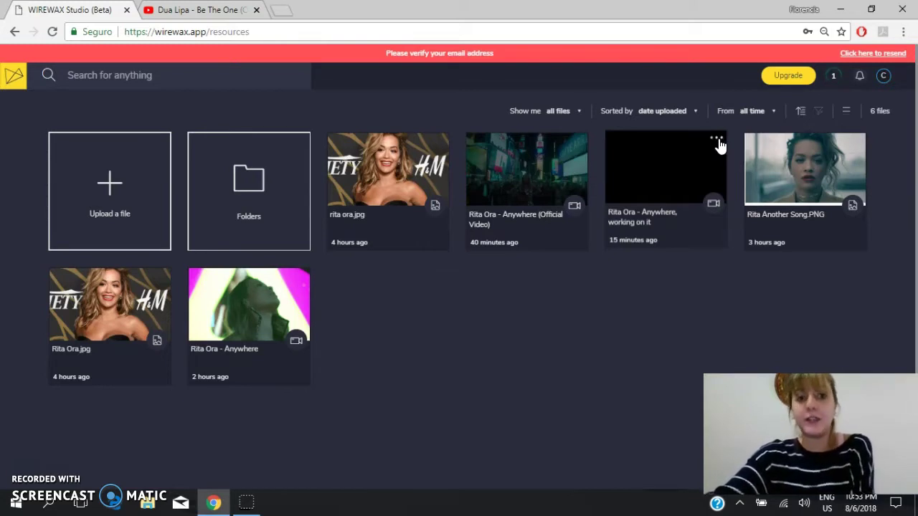
{"action": "left_click", "coordinate": [718, 139]}
{"action": "left_click", "coordinate": [730, 172]}
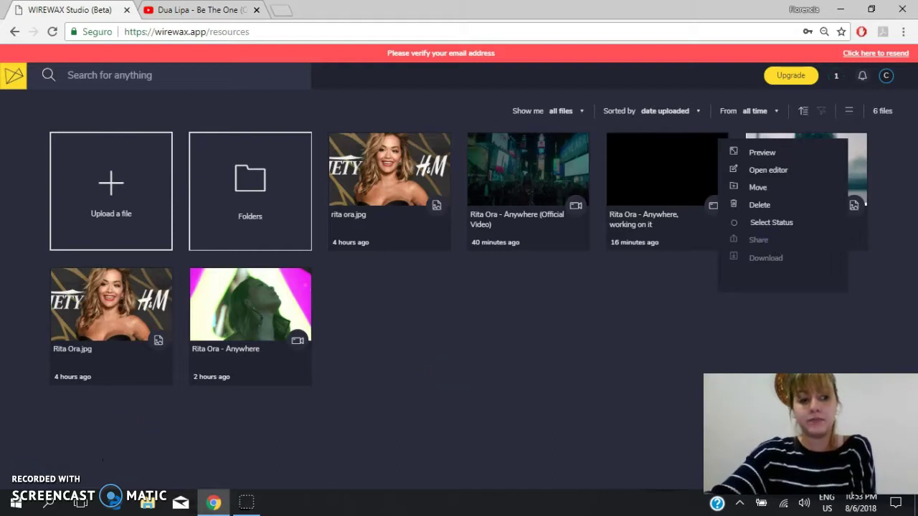
{"action": "left_click", "coordinate": [28, 466]}
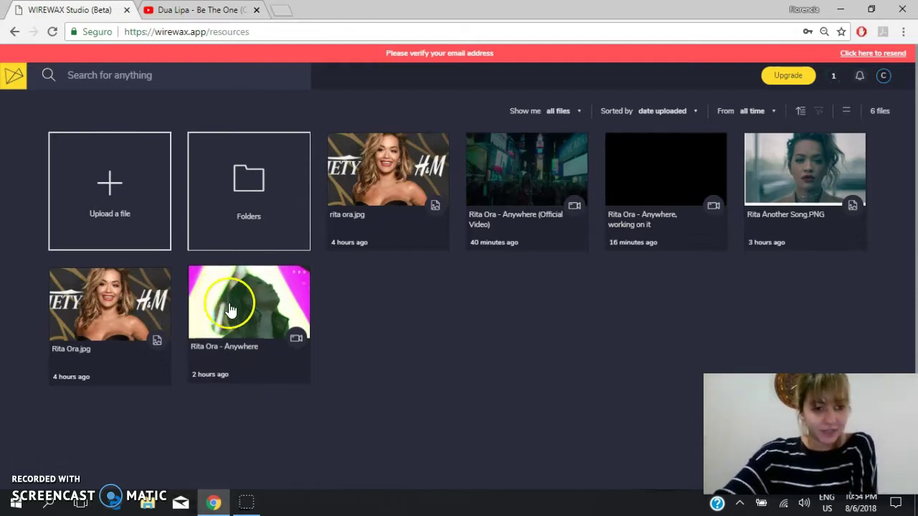
- Open the Rita Ora - Anywhere video in preview and start playback
{"action": "left_click", "coordinate": [244, 329]}
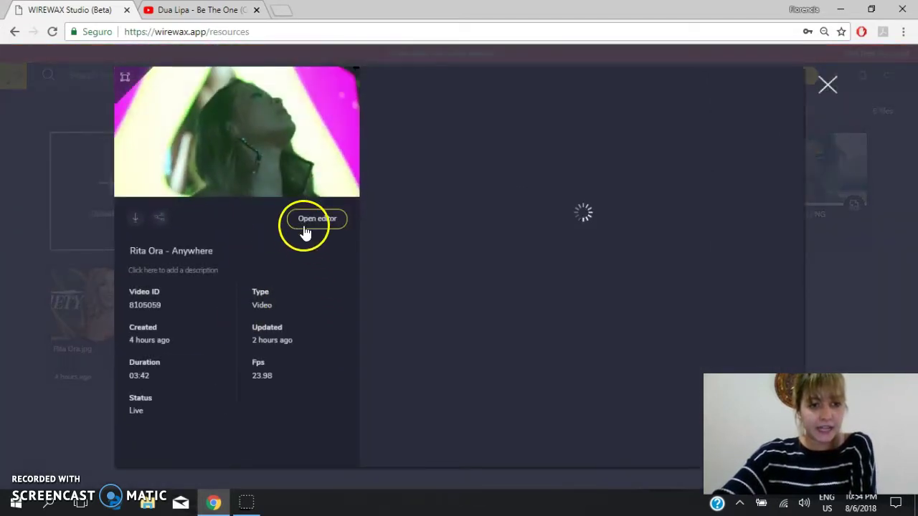
{"action": "left_click", "coordinate": [305, 228]}
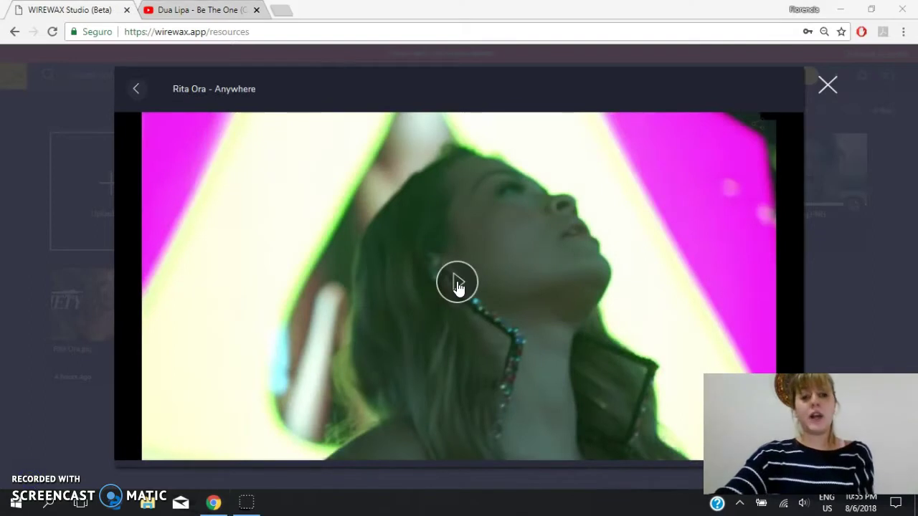
{"action": "left_click", "coordinate": [456, 281]}
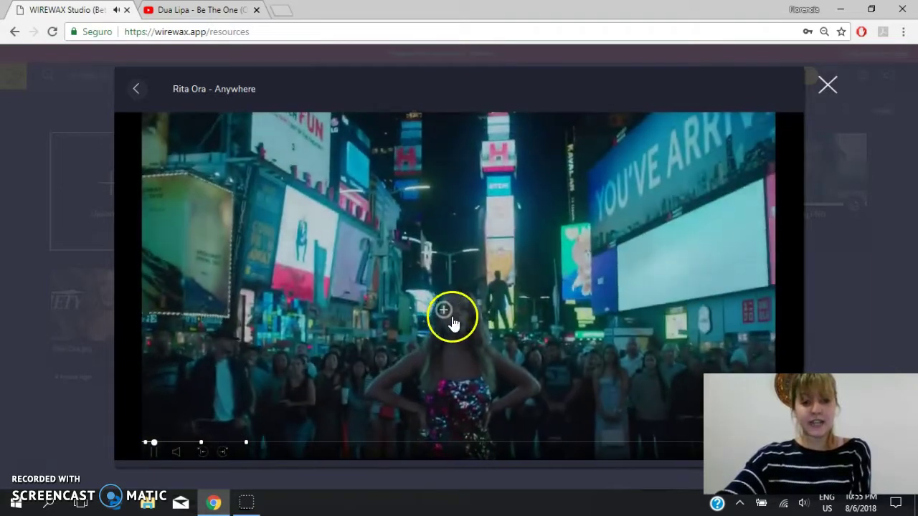
- Open Rita Ora's hotspot card, follow the Rita's Biography link to Wikipedia, then close that page
{"action": "left_click", "coordinate": [457, 312]}
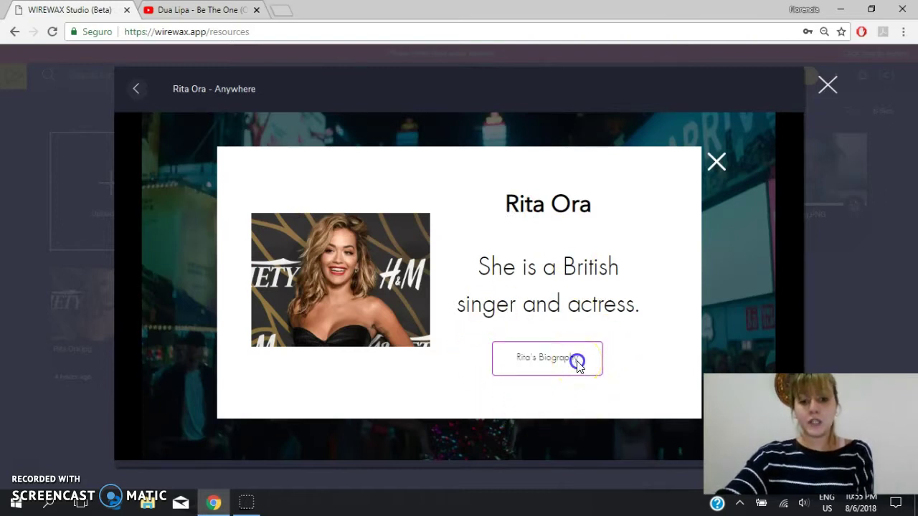
{"action": "left_click", "coordinate": [577, 363]}
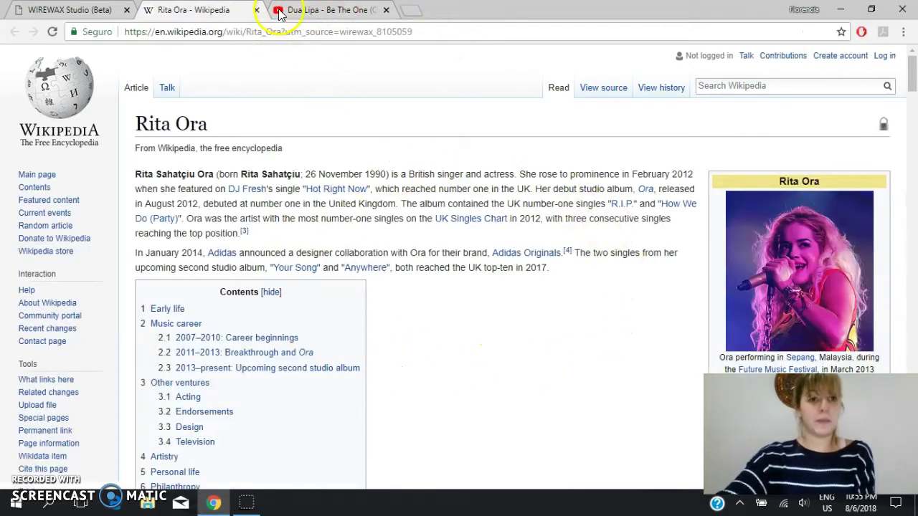
{"action": "left_click", "coordinate": [256, 10]}
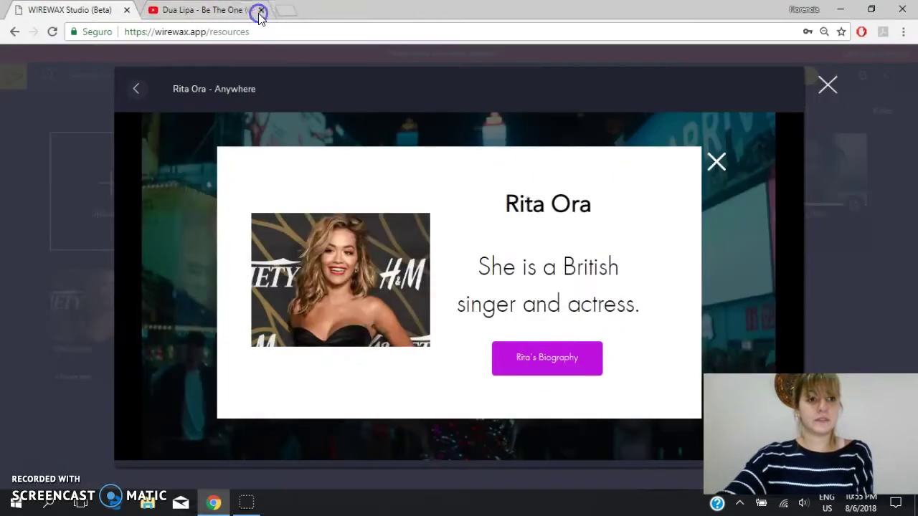
- Close the Rita Ora card, seek ahead, and play the New York card's embedded Times Square video
{"action": "left_click", "coordinate": [717, 164]}
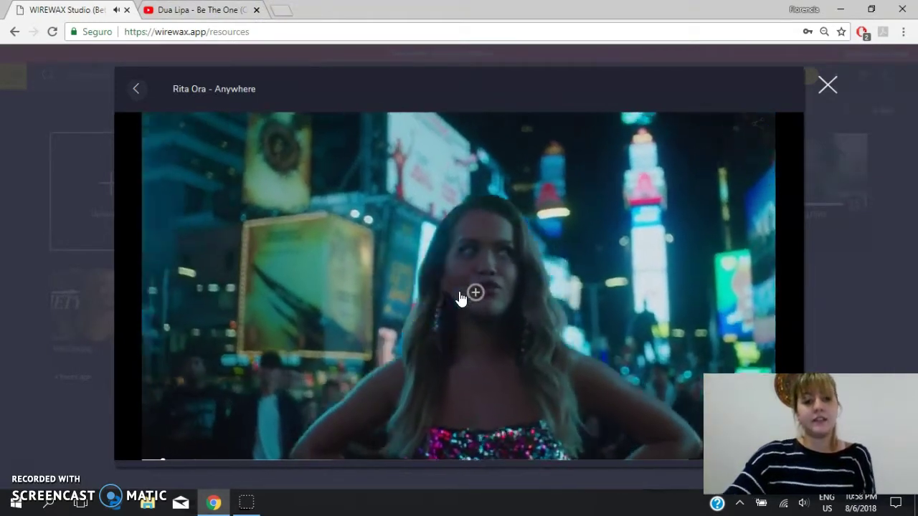
{"action": "left_click_drag", "start_coordinate": [211, 366], "coordinate": [193, 443]}
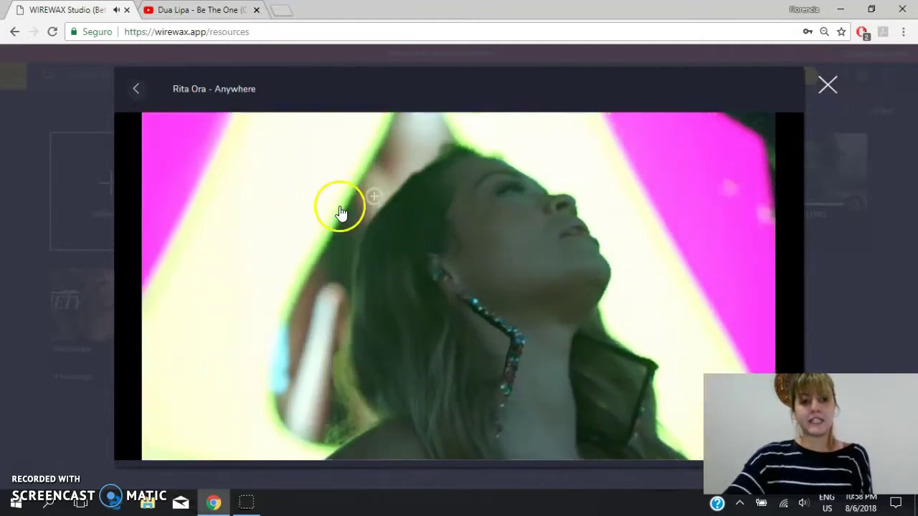
{"action": "left_click", "coordinate": [371, 205]}
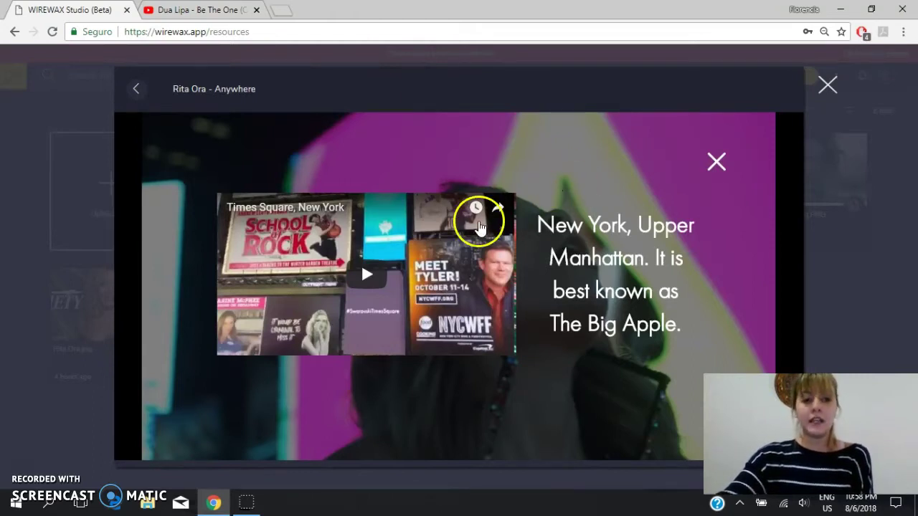
{"action": "left_click", "coordinate": [392, 278]}
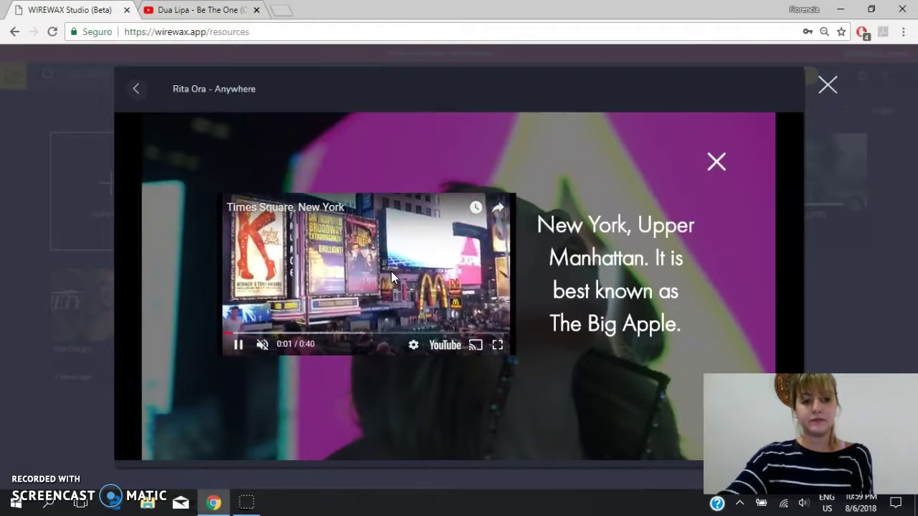
- Close the New York card and skip further ahead in the music video
{"action": "left_click", "coordinate": [717, 164]}
{"action": "left_click", "coordinate": [354, 328]}
{"action": "left_click", "coordinate": [188, 454]}
{"action": "left_click", "coordinate": [237, 445]}
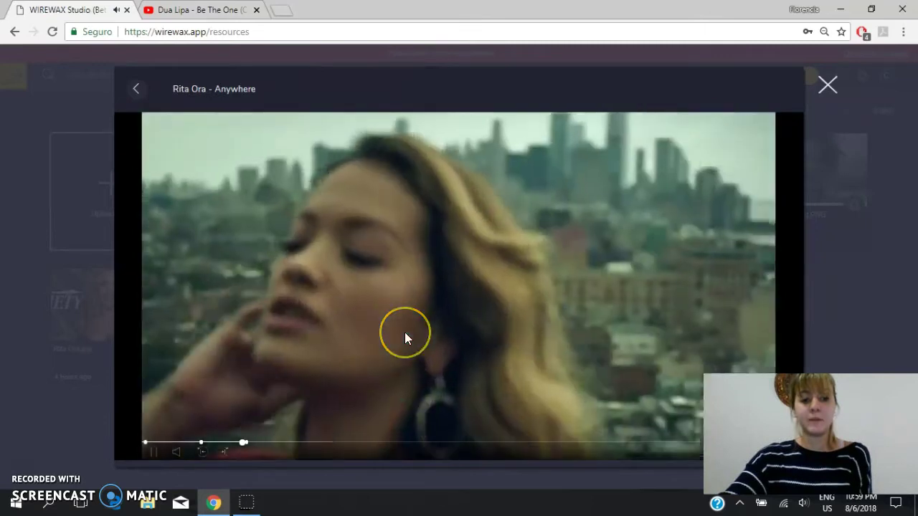
- Open the another-song hotspot card and follow its link to Rita Ora - Your Song on YouTube, then pause it
{"action": "left_click", "coordinate": [416, 328]}
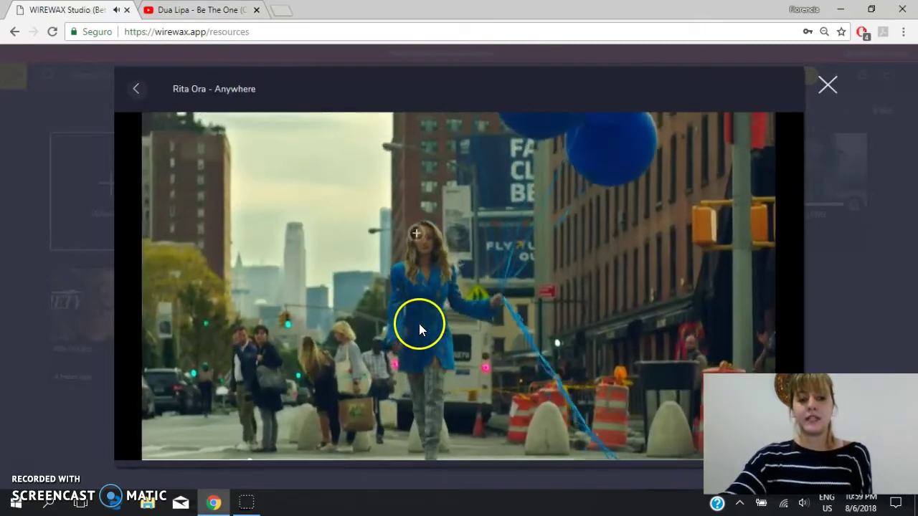
{"action": "left_click", "coordinate": [427, 263]}
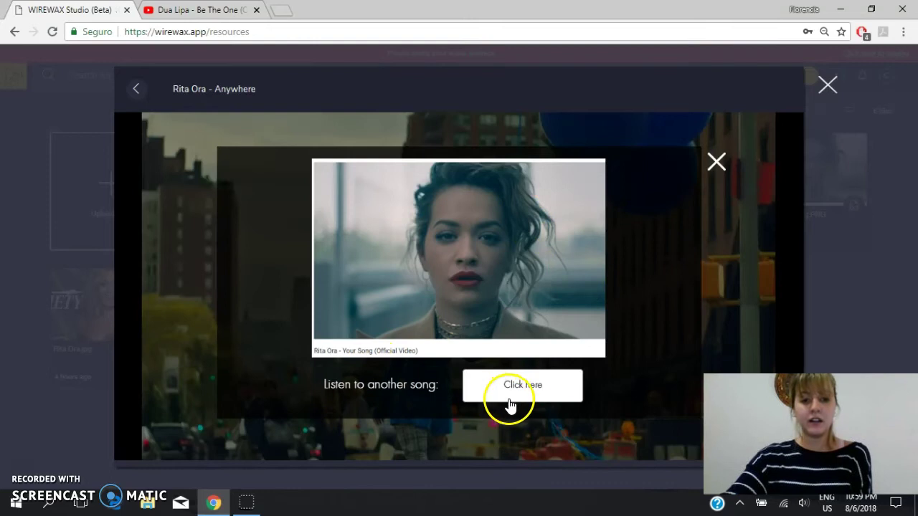
{"action": "left_click", "coordinate": [529, 390]}
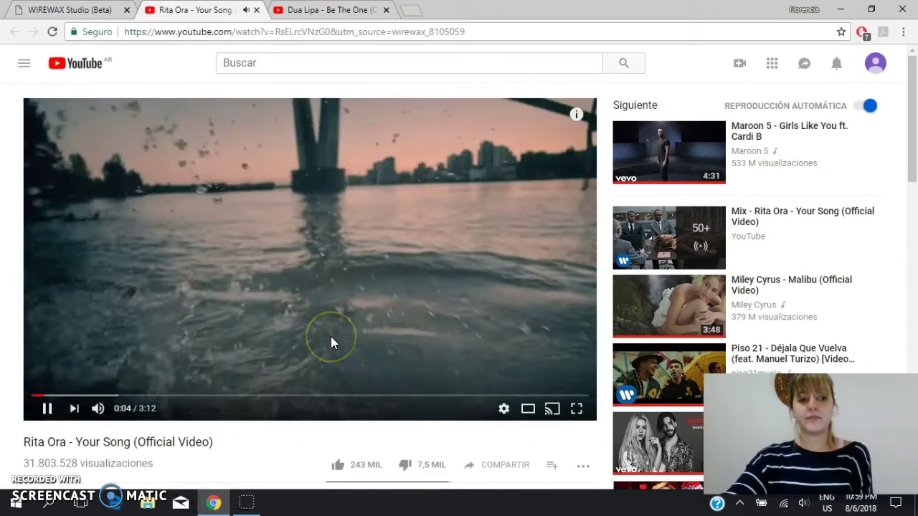
{"action": "left_click", "coordinate": [330, 336]}
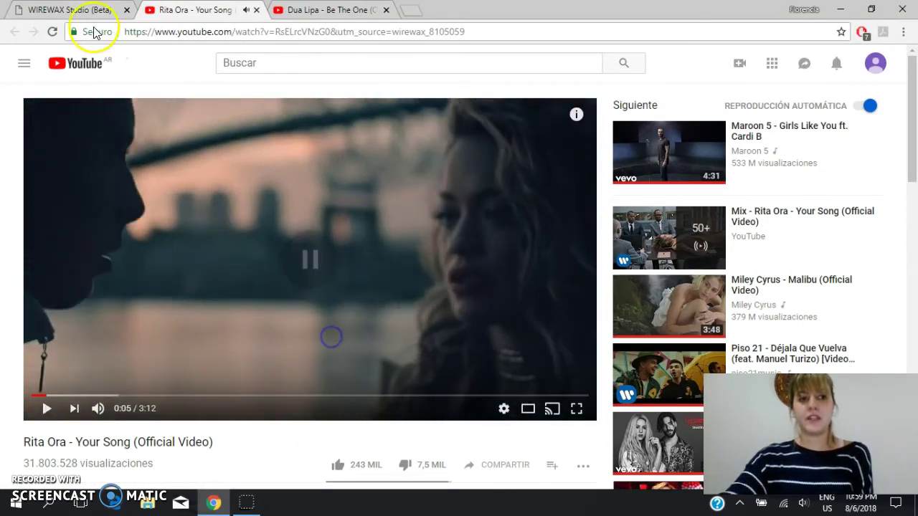
- Return to WIREWAX Studio, close the another-song card and exit the preview
{"action": "left_click", "coordinate": [66, 10]}
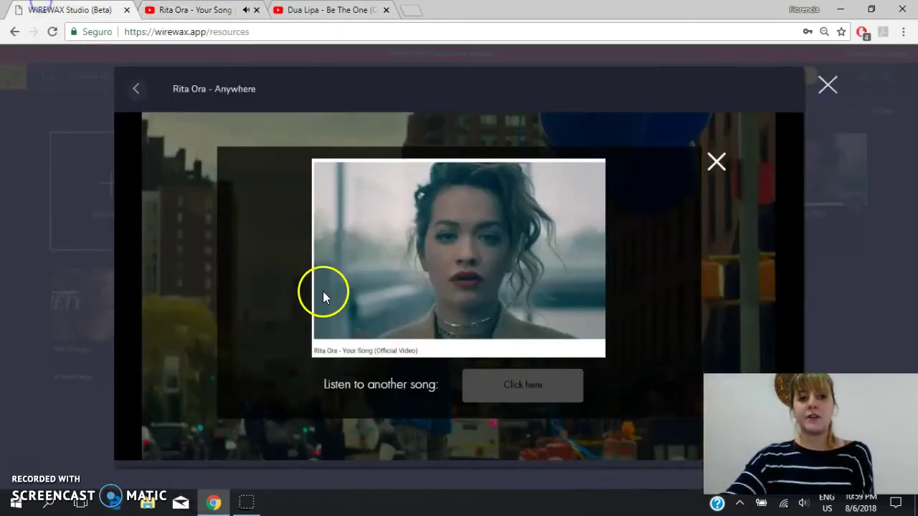
{"action": "left_click", "coordinate": [716, 169]}
{"action": "left_click", "coordinate": [827, 86]}
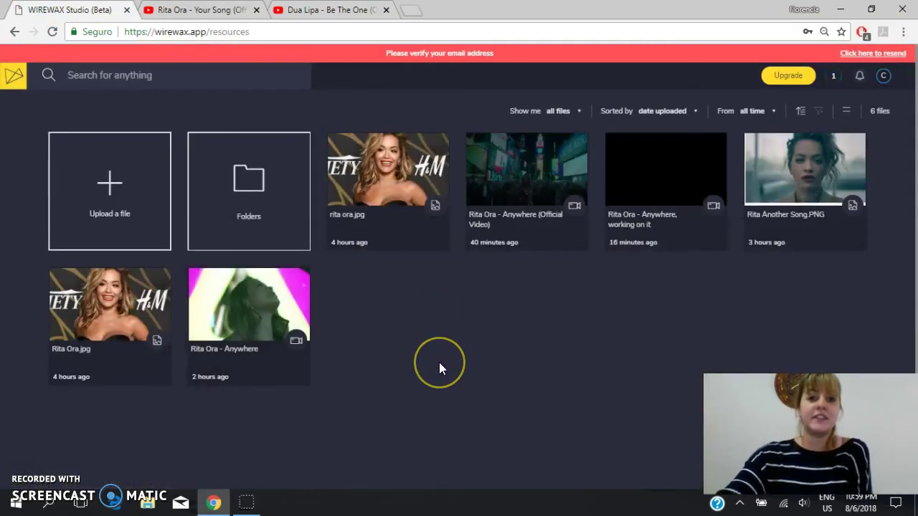